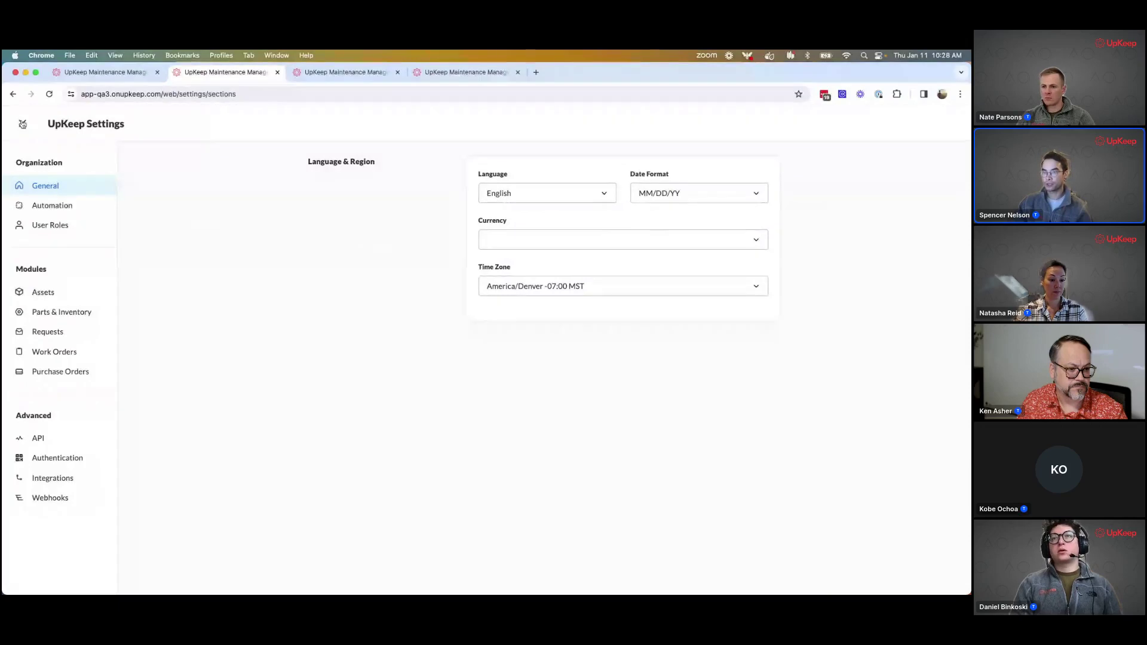
Review the weekly hours of My second schedule in the asset operating hours settings, leaving it without changes
left_click(47, 298)
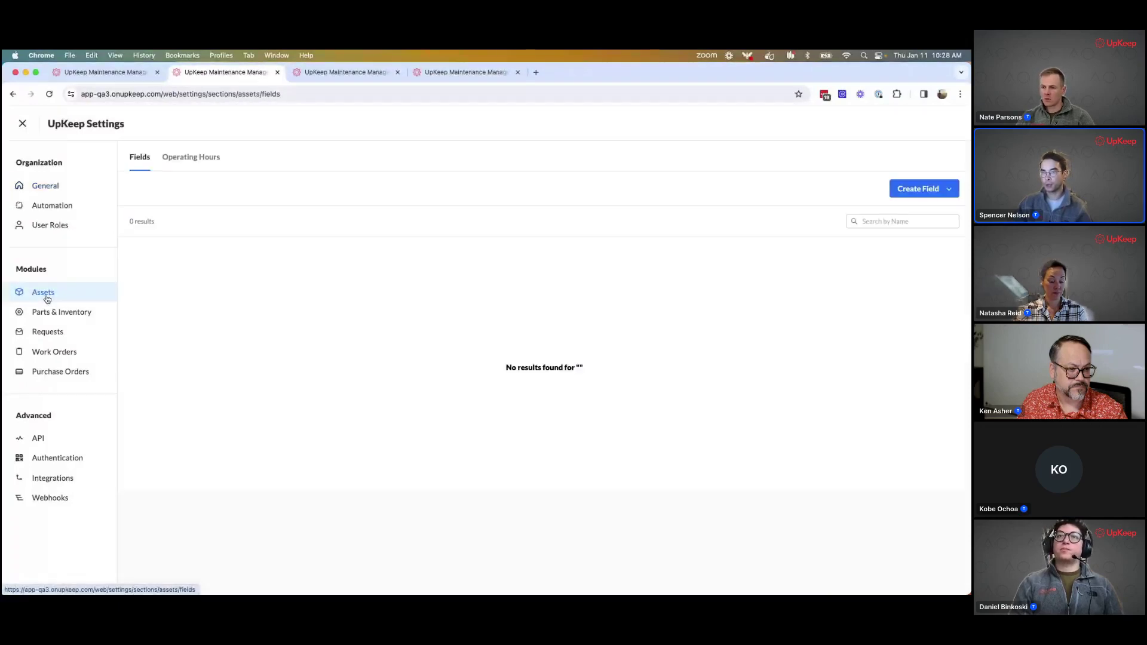
left_click(191, 159)
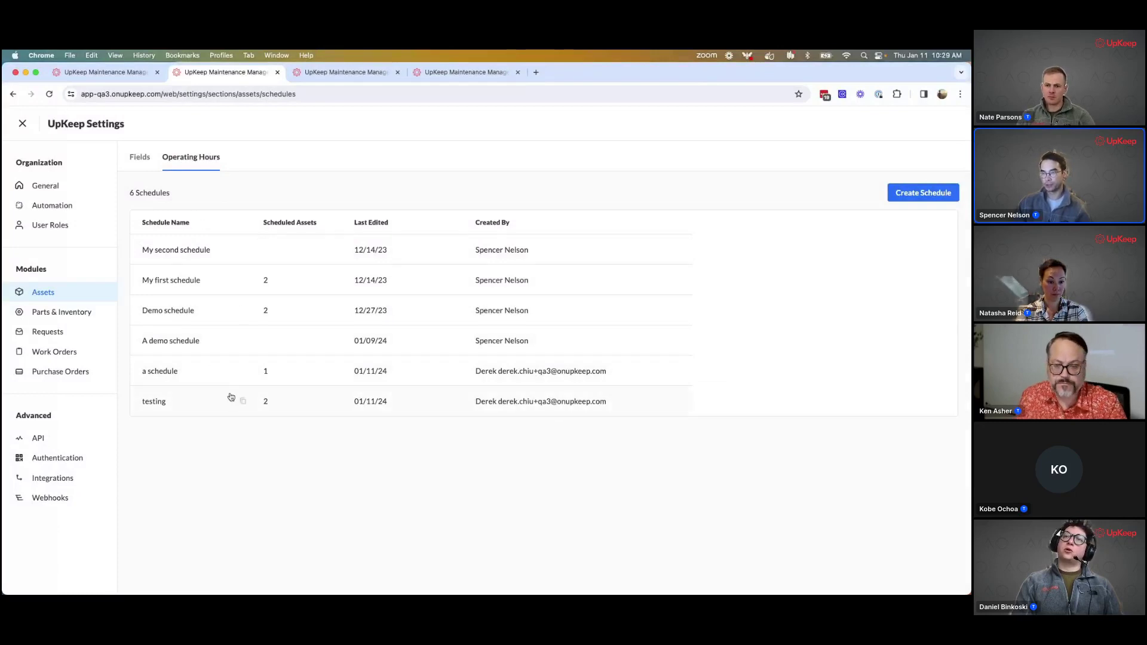
left_click(181, 251)
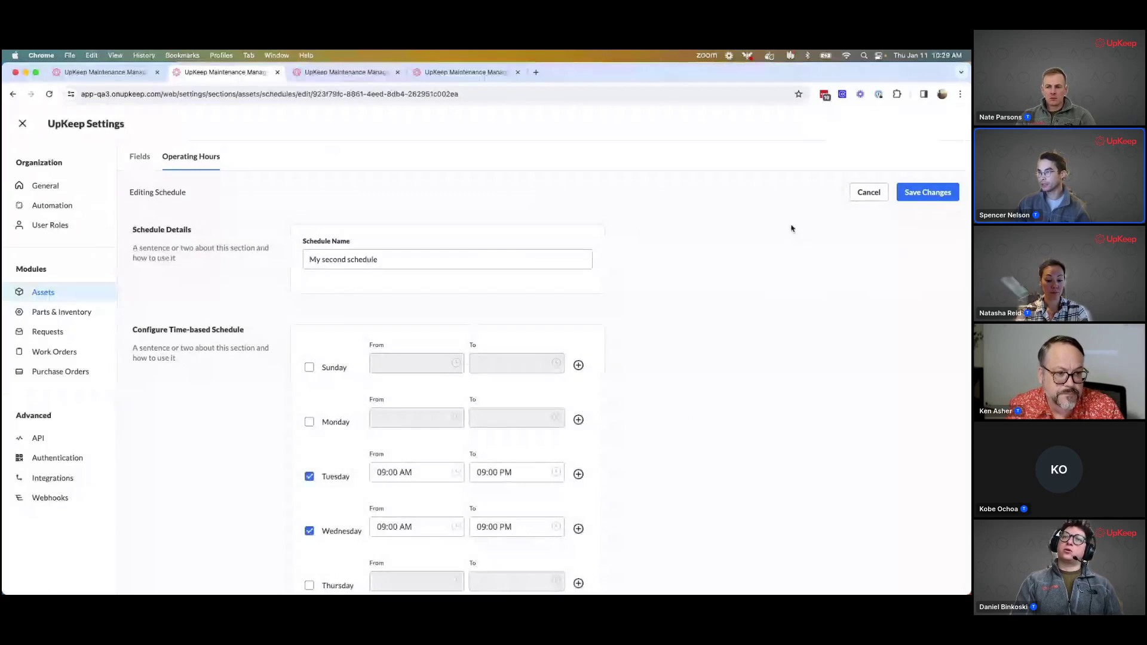
scroll(414, 443, "down", 3)
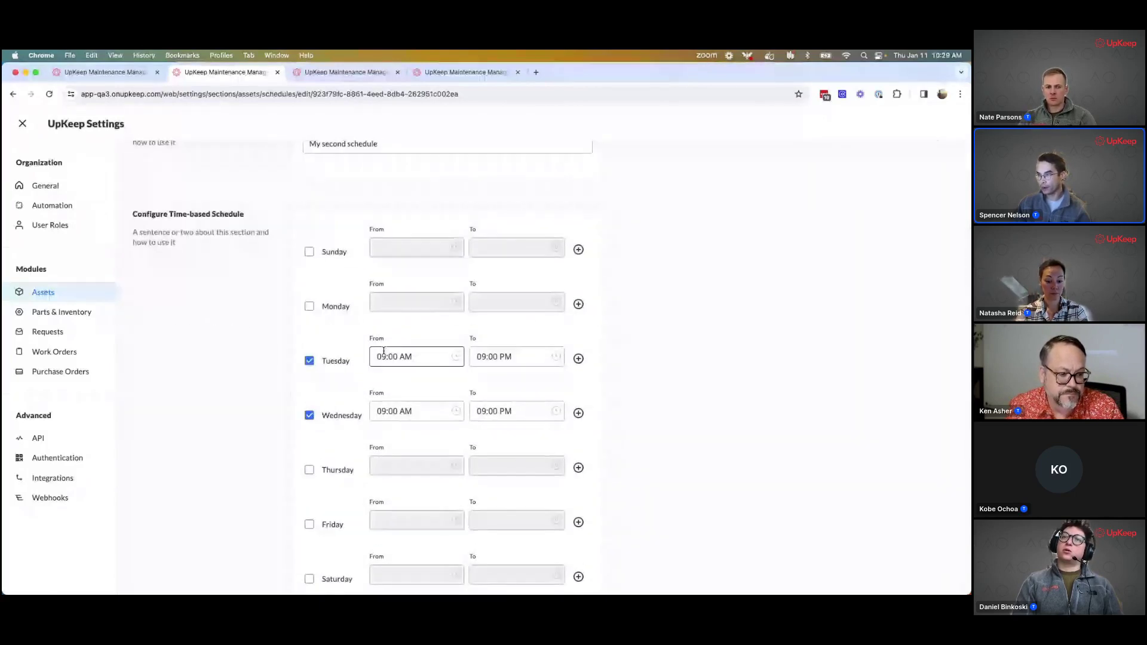
scroll(383, 352, "up", 3)
left_click(867, 195)
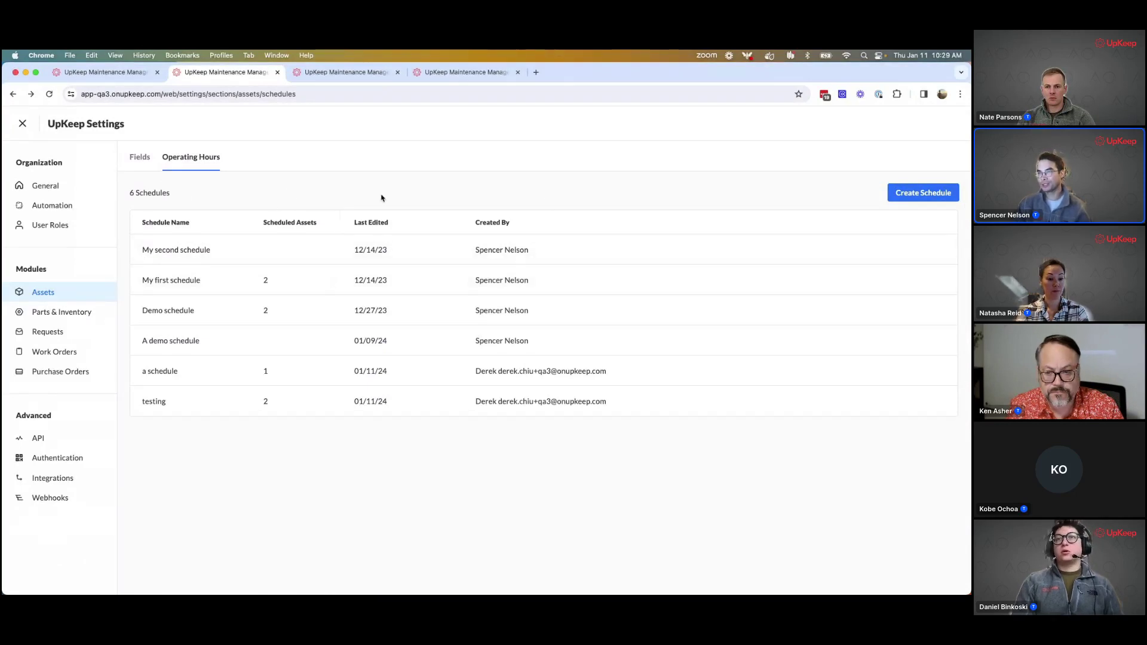
Start a new operating hours schedule named "Webinar Schedule"
left_click(923, 192)
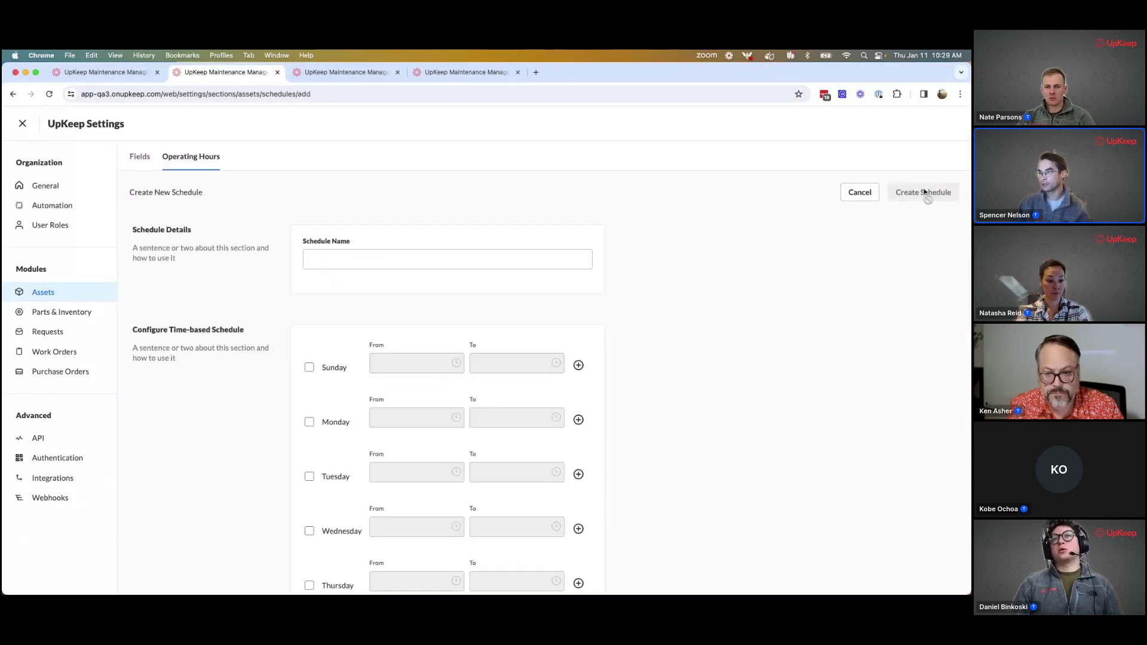
left_click(320, 263)
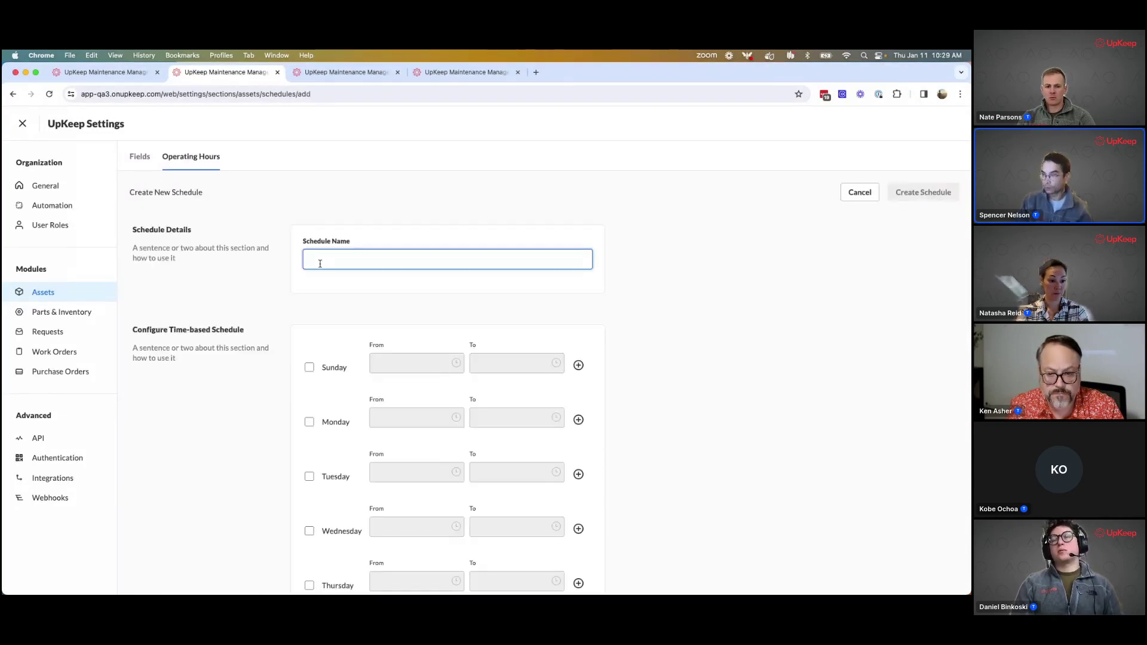
type("Webinar Schedule")
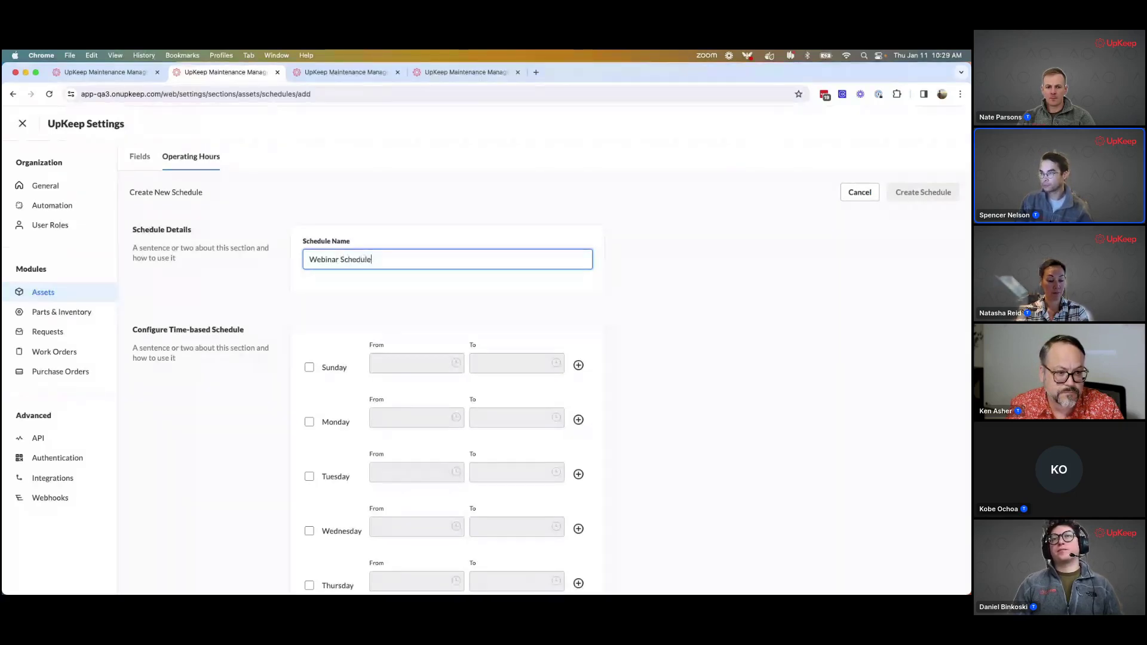
Enable Monday through Friday in the time-based schedule
scroll(349, 312, "down", 4)
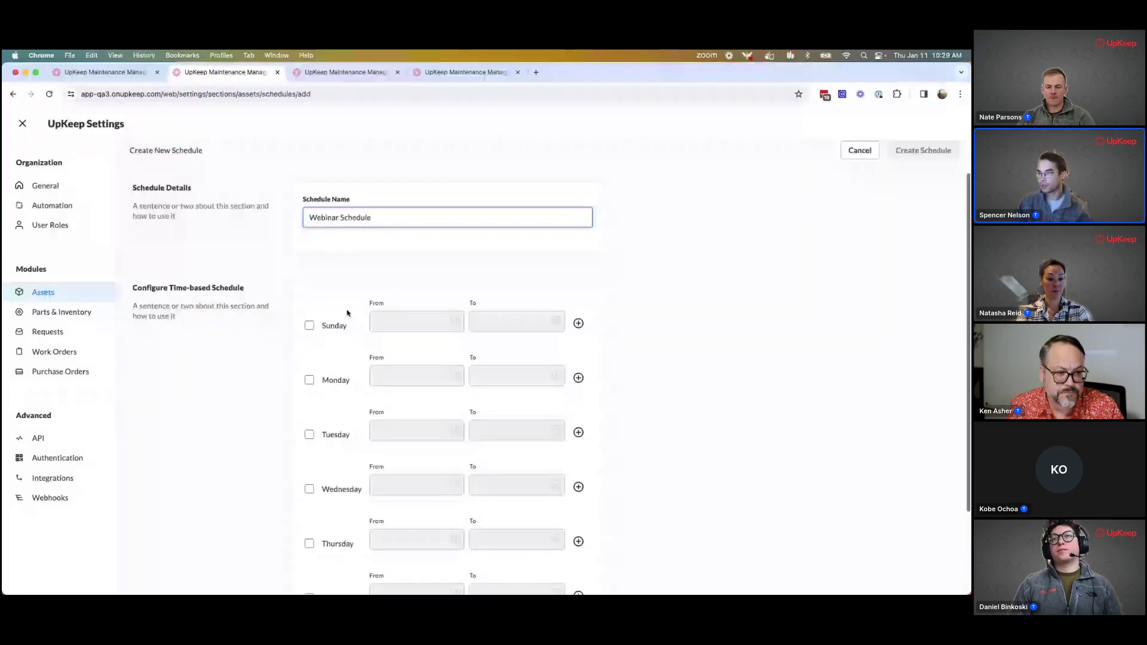
left_click(308, 307)
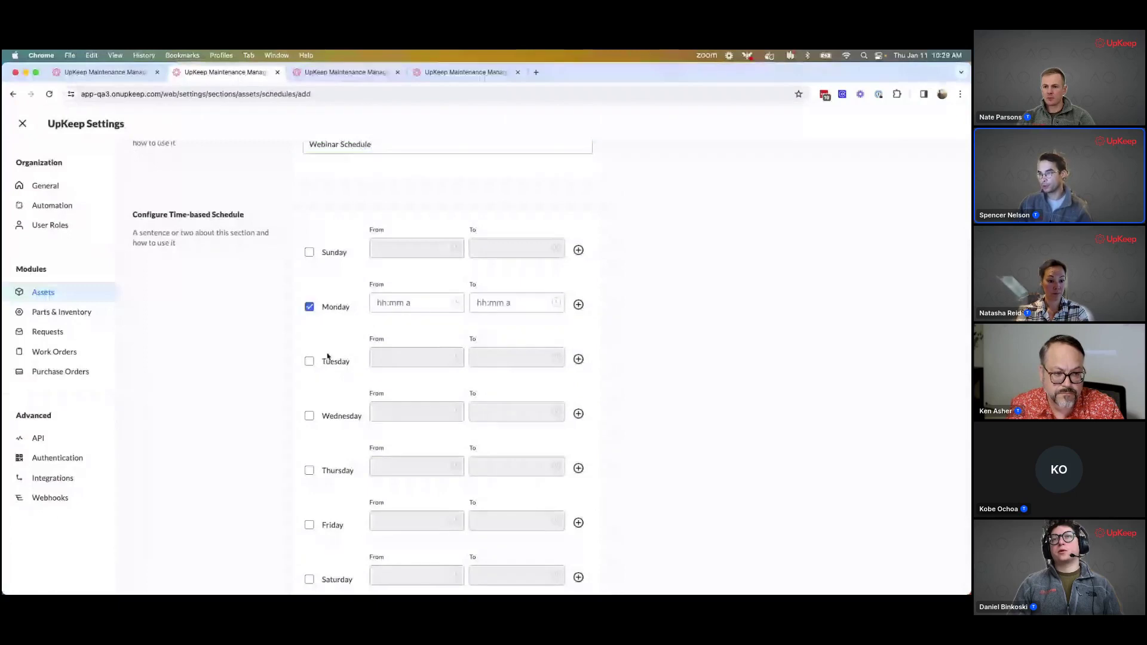
left_click(309, 363)
left_click(308, 417)
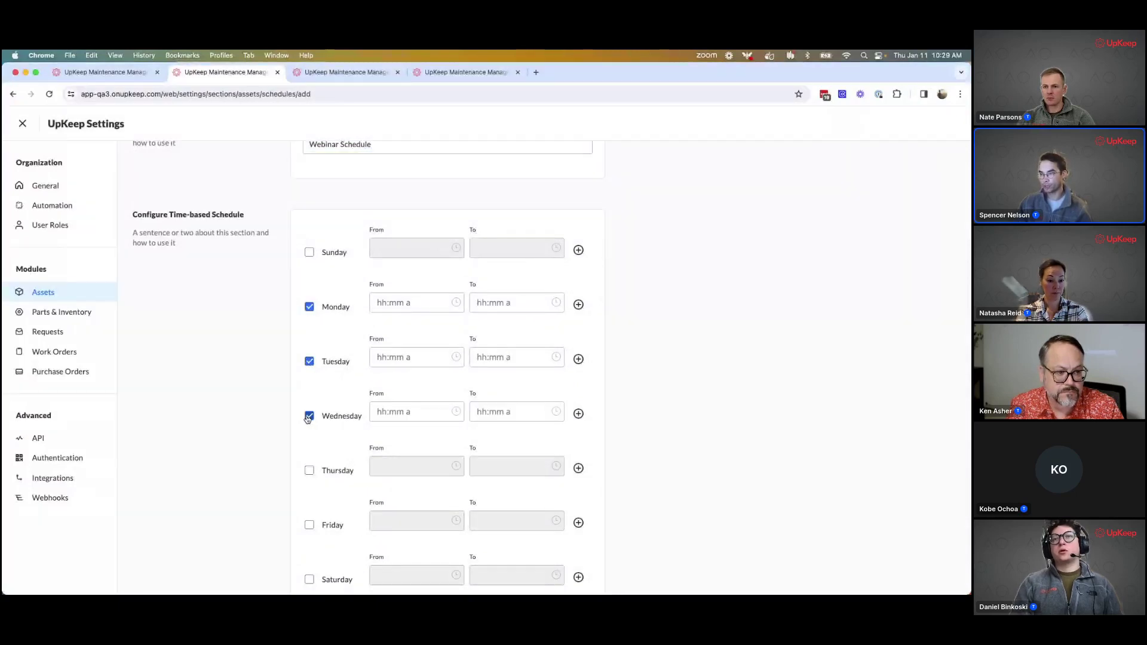
left_click(310, 471)
left_click(309, 525)
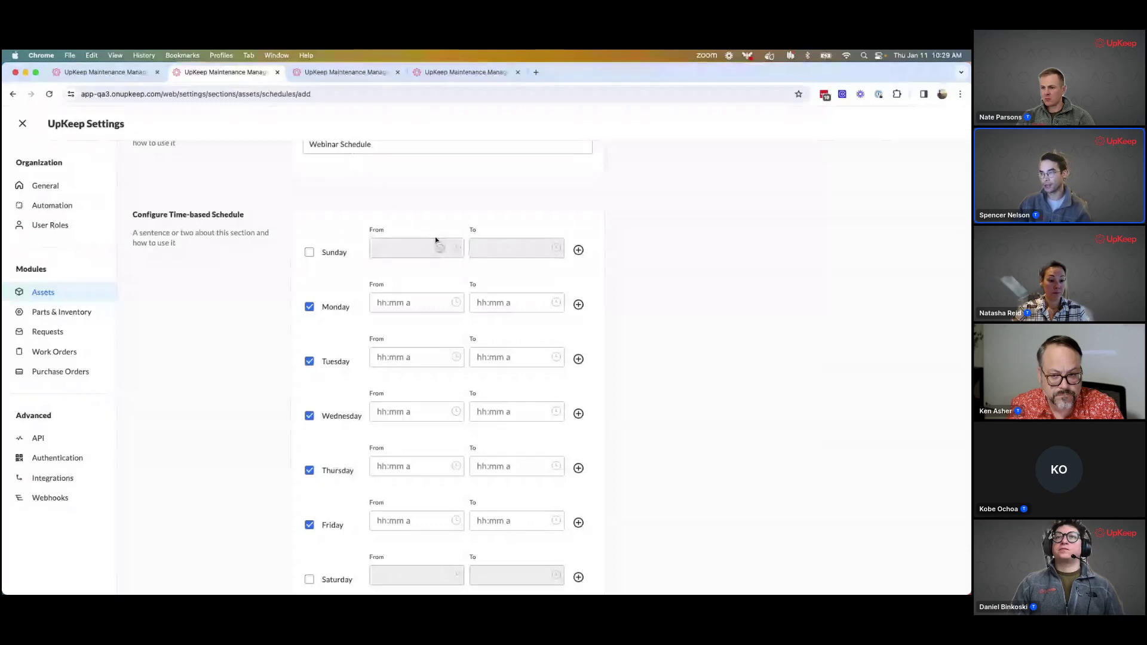
Set Monday's operating hours from 8:00 AM to 8:00 PM
scroll(430, 244, "down", 1)
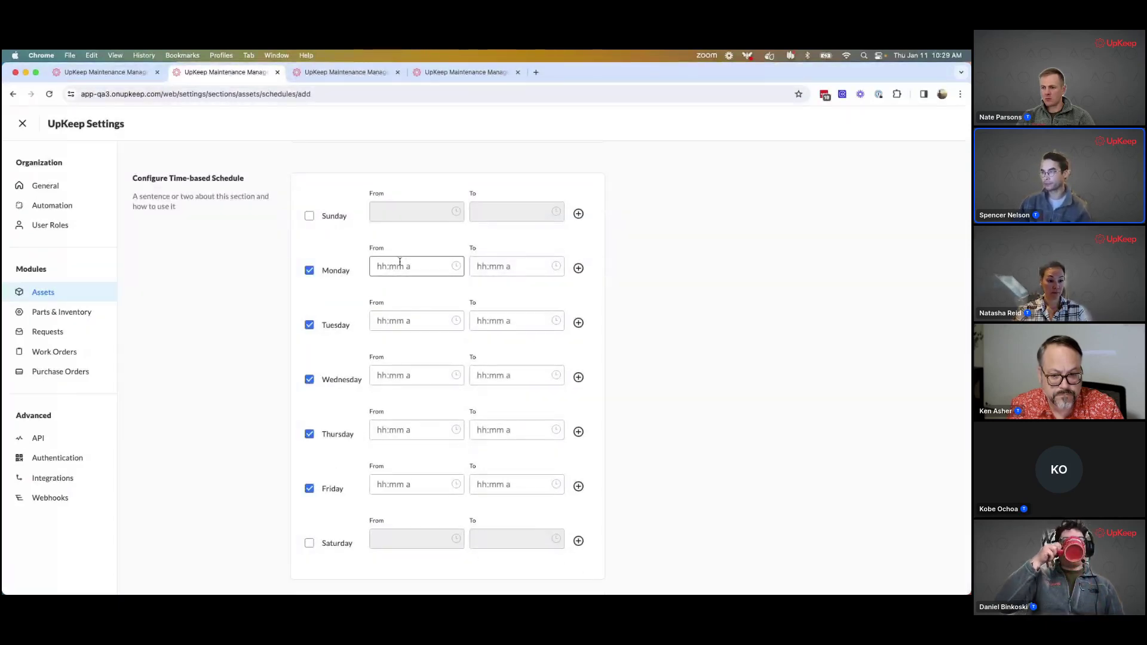
left_click(400, 262)
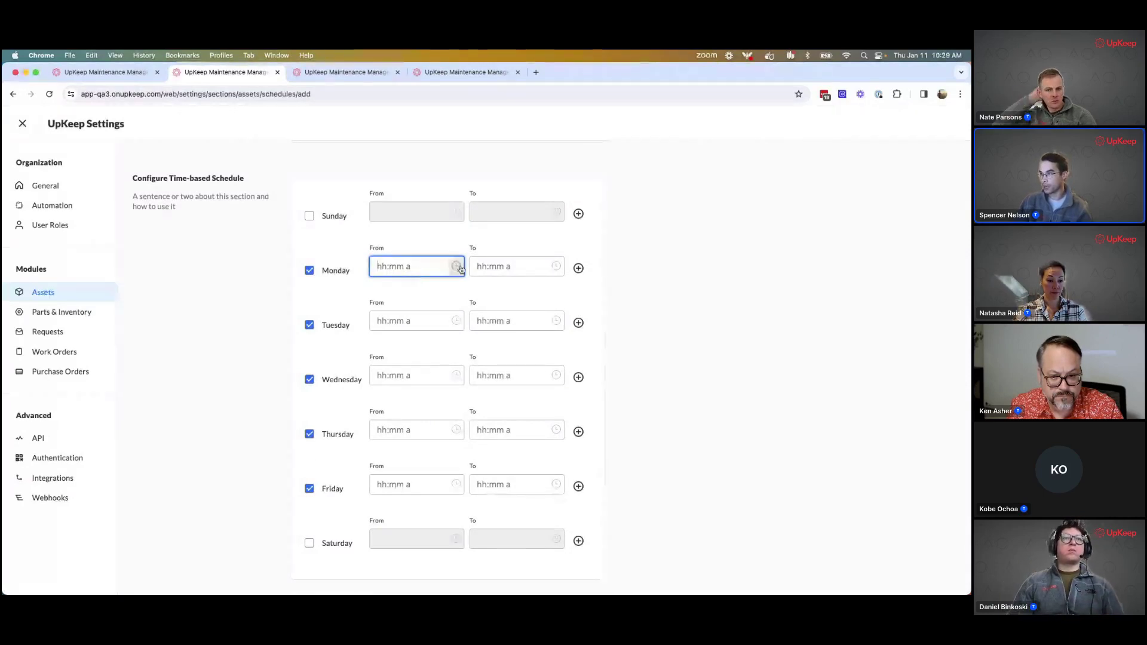
left_click(421, 271)
scroll(418, 317, "up", 1)
left_click(412, 334)
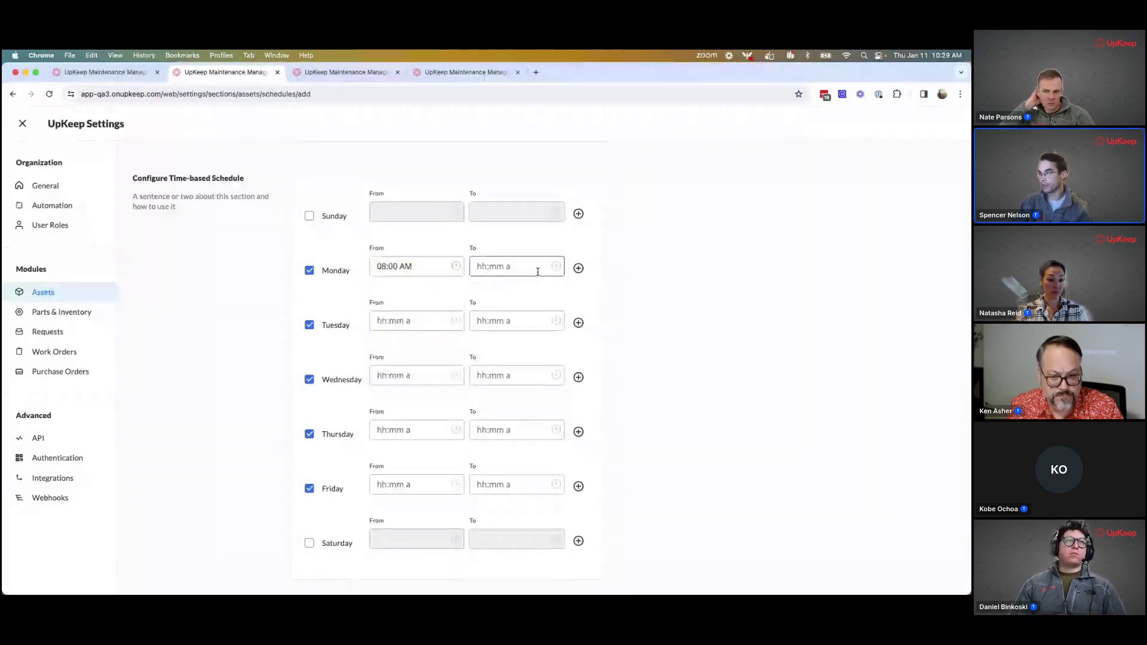
left_click(546, 266)
scroll(516, 328, "down", 5)
scroll(516, 331, "down", 2)
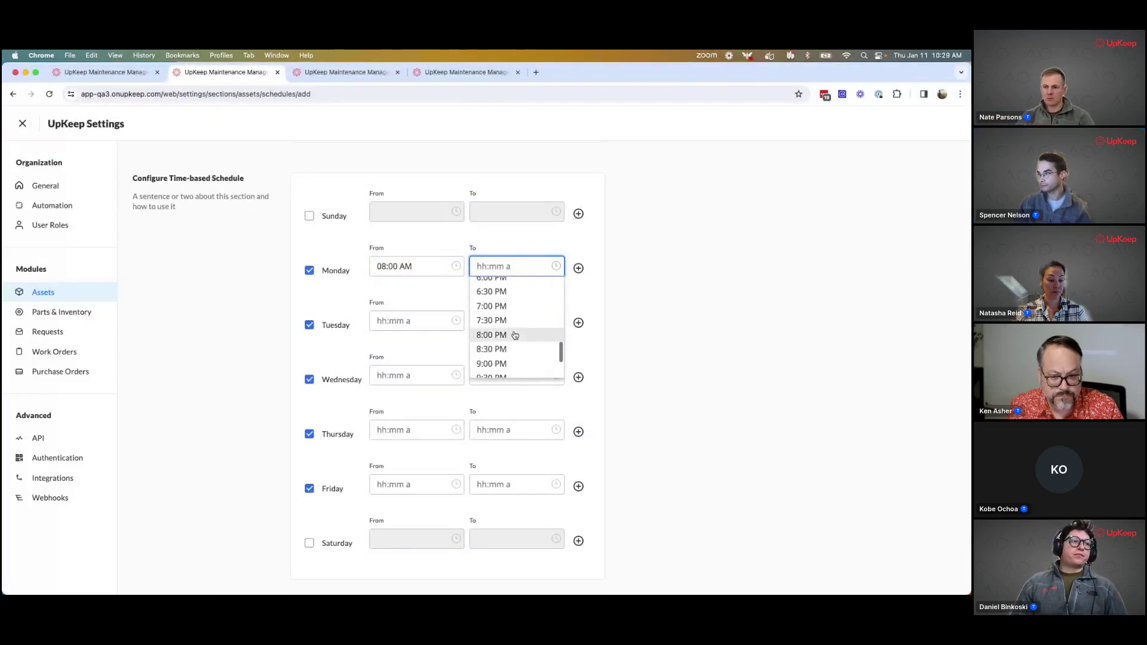
left_click(514, 332)
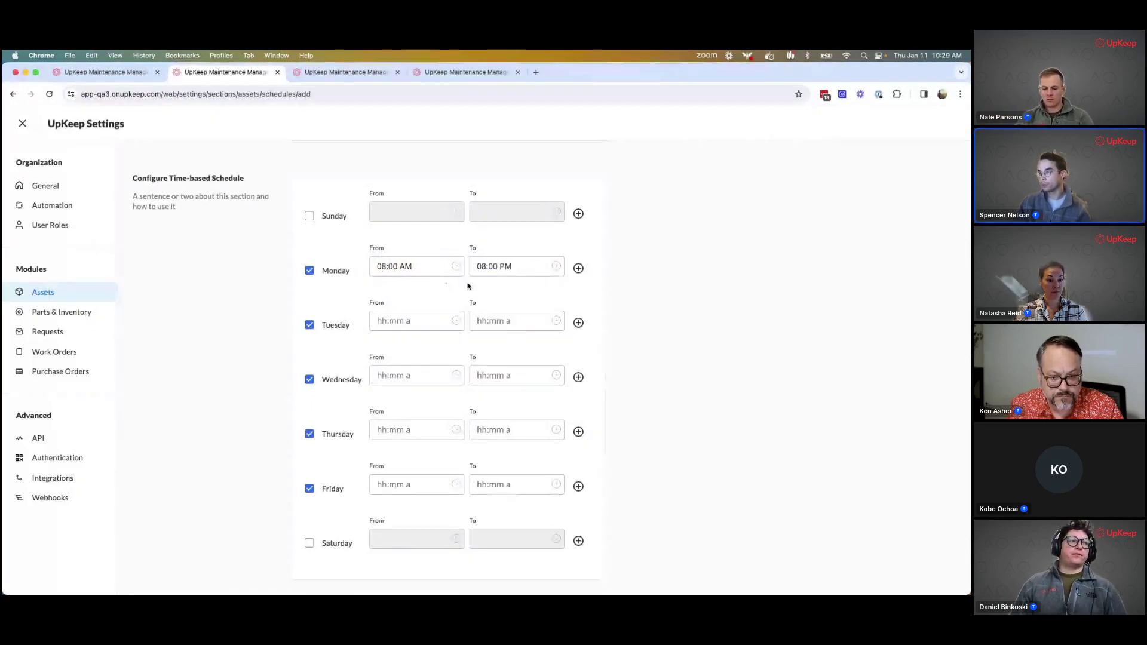
Add a second time range for Monday and try to set the first range's end time to 10:00 AM
left_click(578, 269)
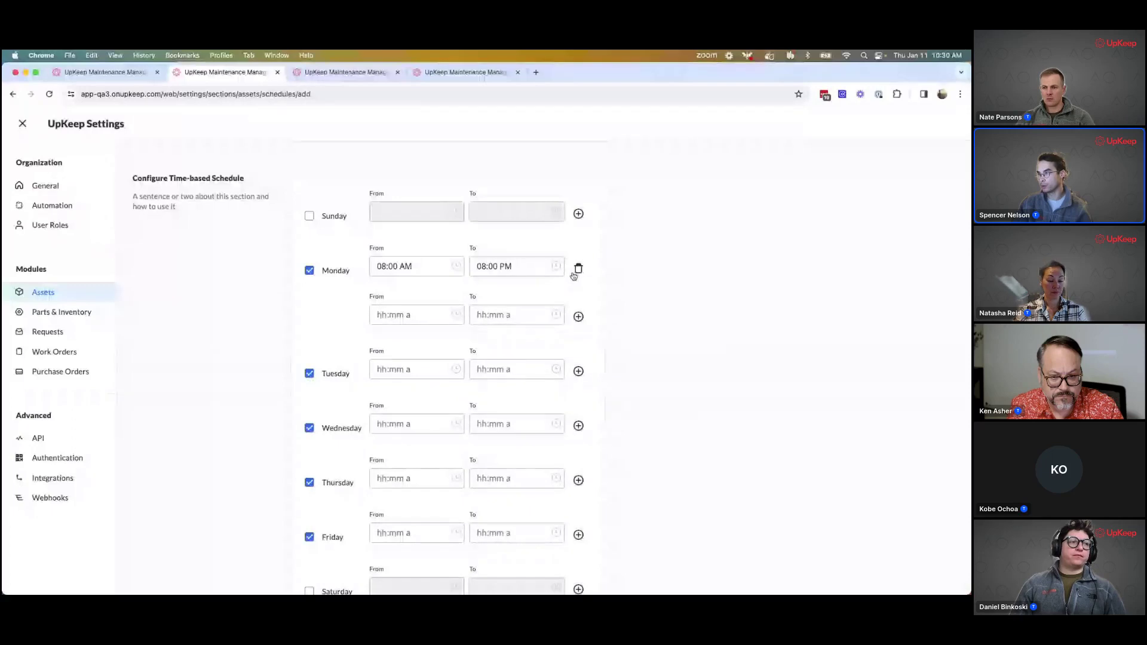
left_click(528, 265)
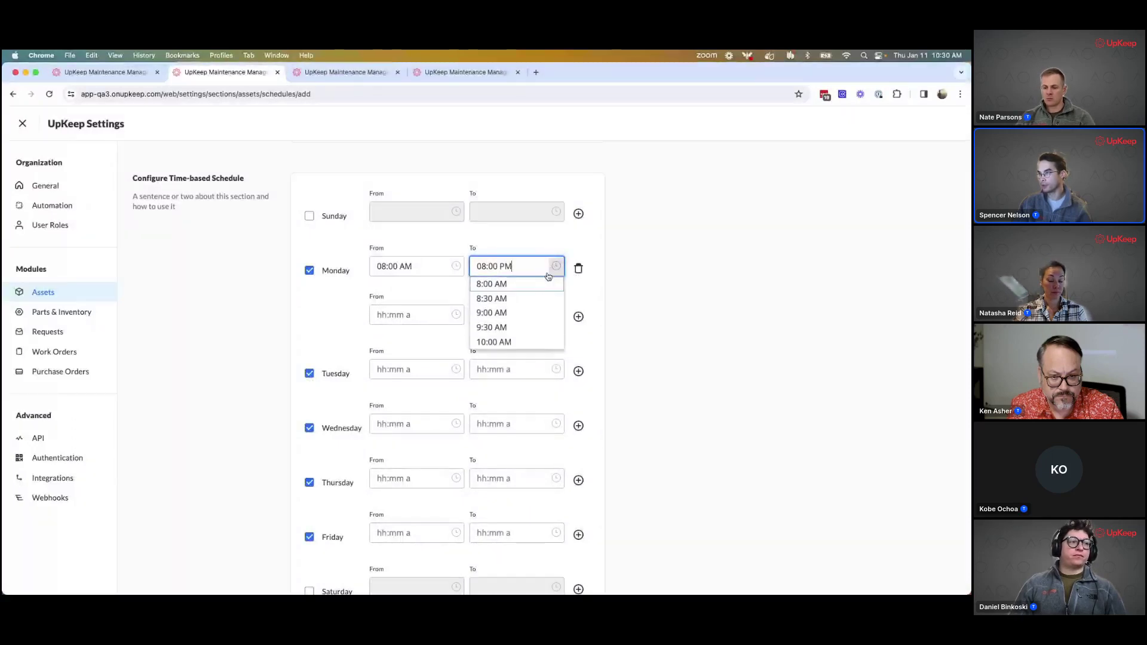
scroll(535, 323, "down", 2)
scroll(532, 335, "up", 5)
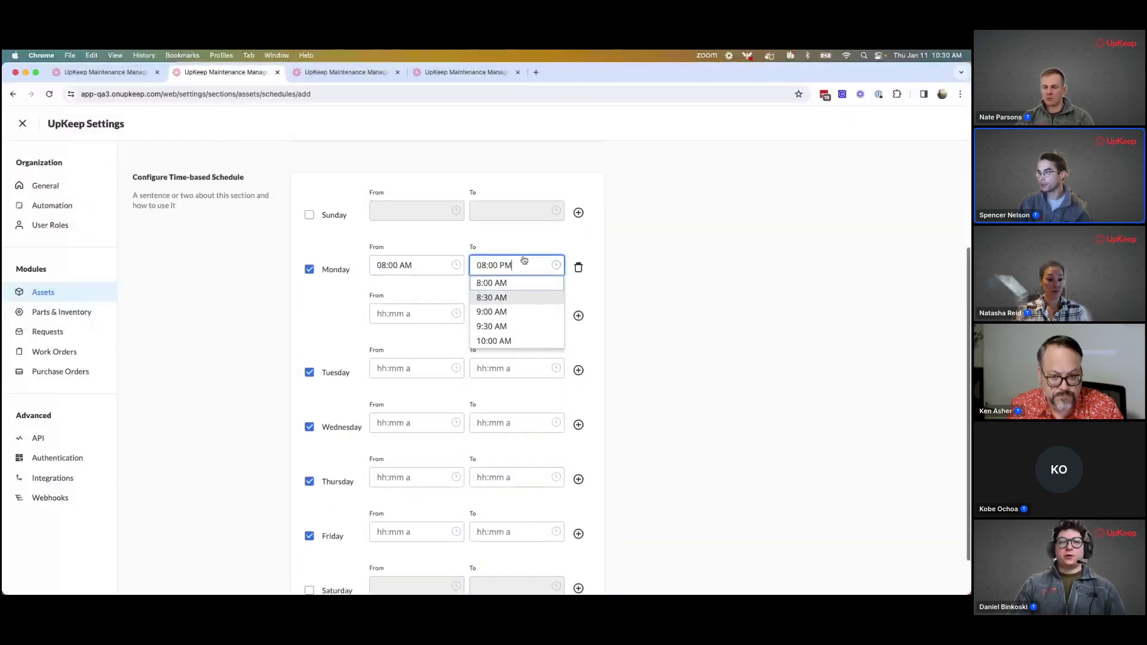
scroll(511, 421, "up", 1)
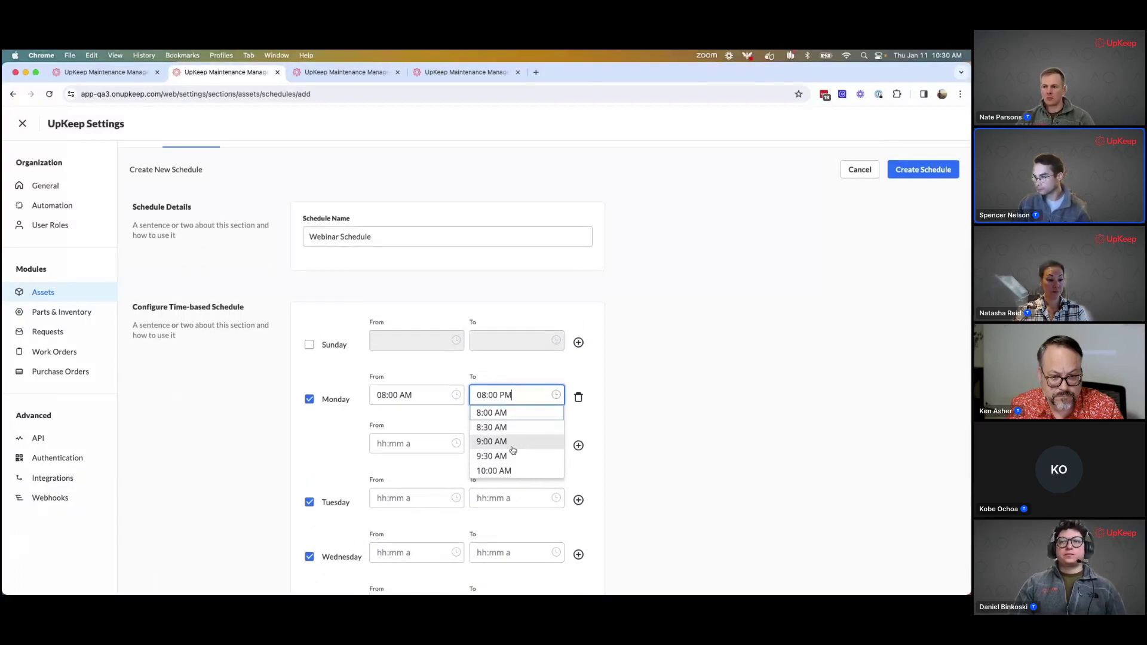
left_click(506, 470)
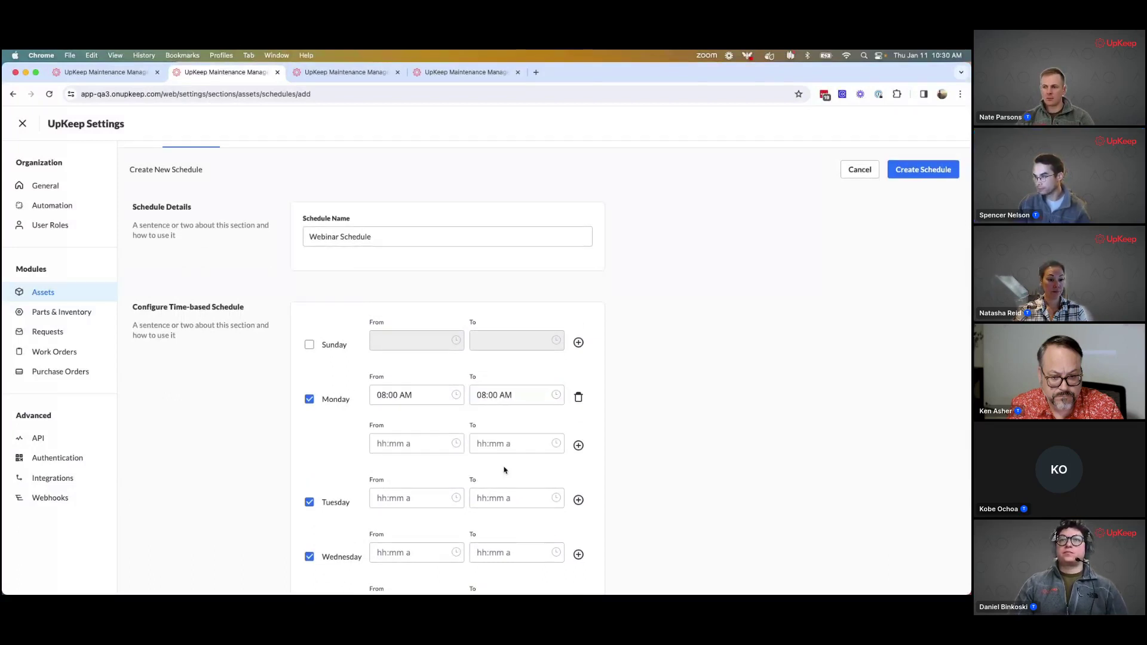
Retry 10:00 AM as the end time of Monday's first range and clear that end time
left_click(554, 397)
scroll(528, 443, "down", 1)
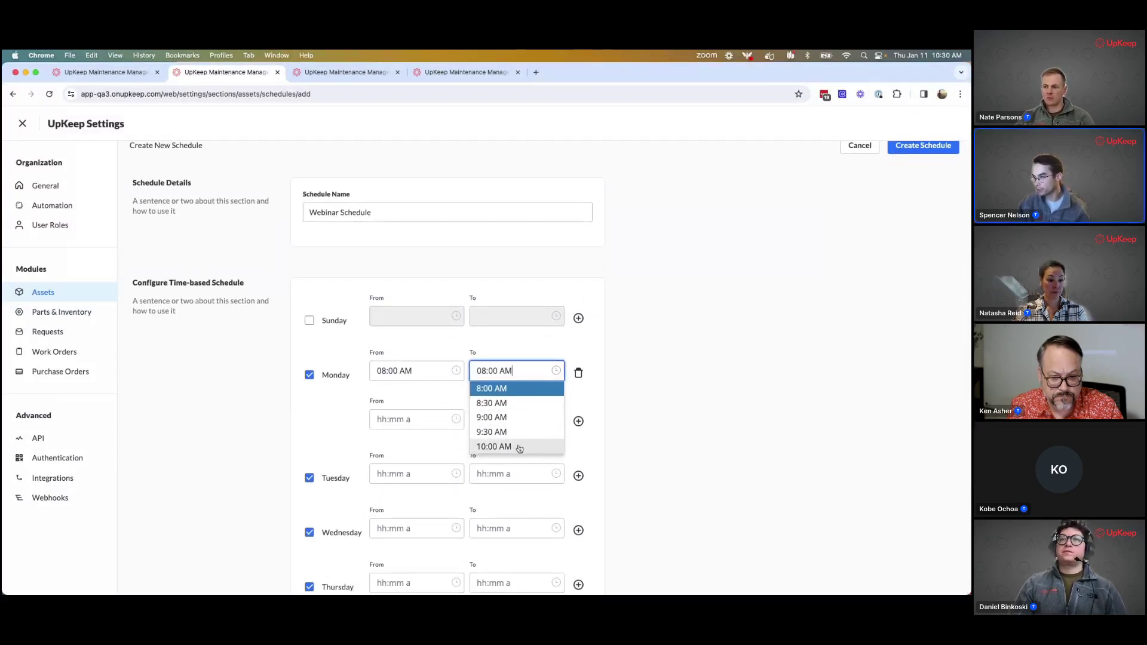
key("super+a")
key("BackSpace")
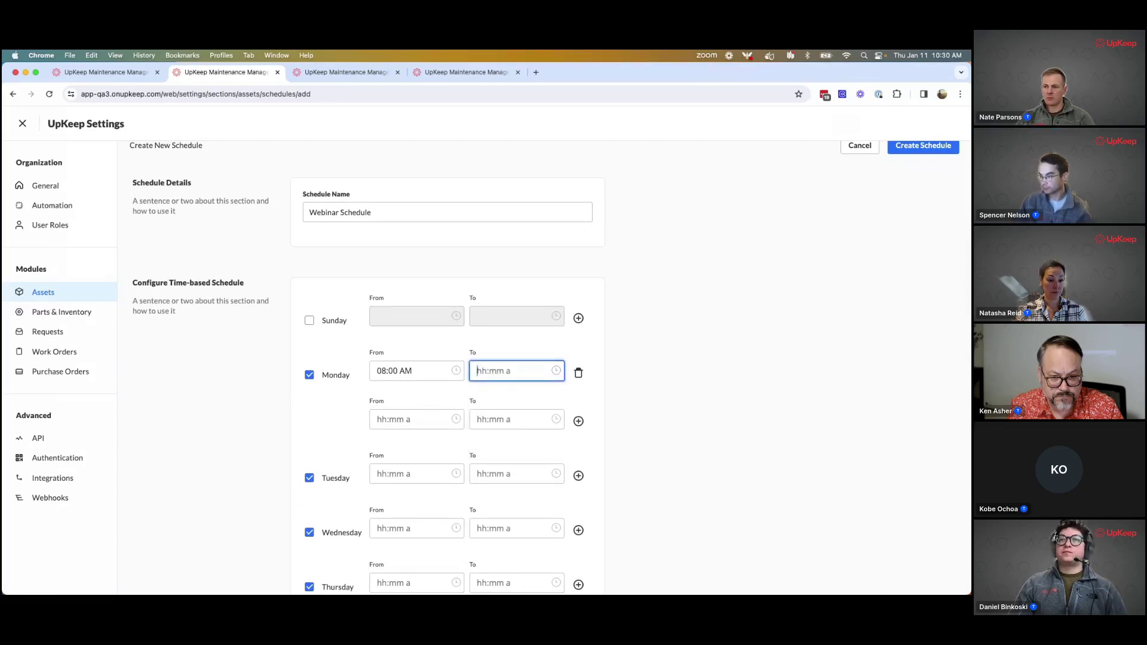
left_click(555, 371)
left_click(508, 447)
type("08:00 AM")
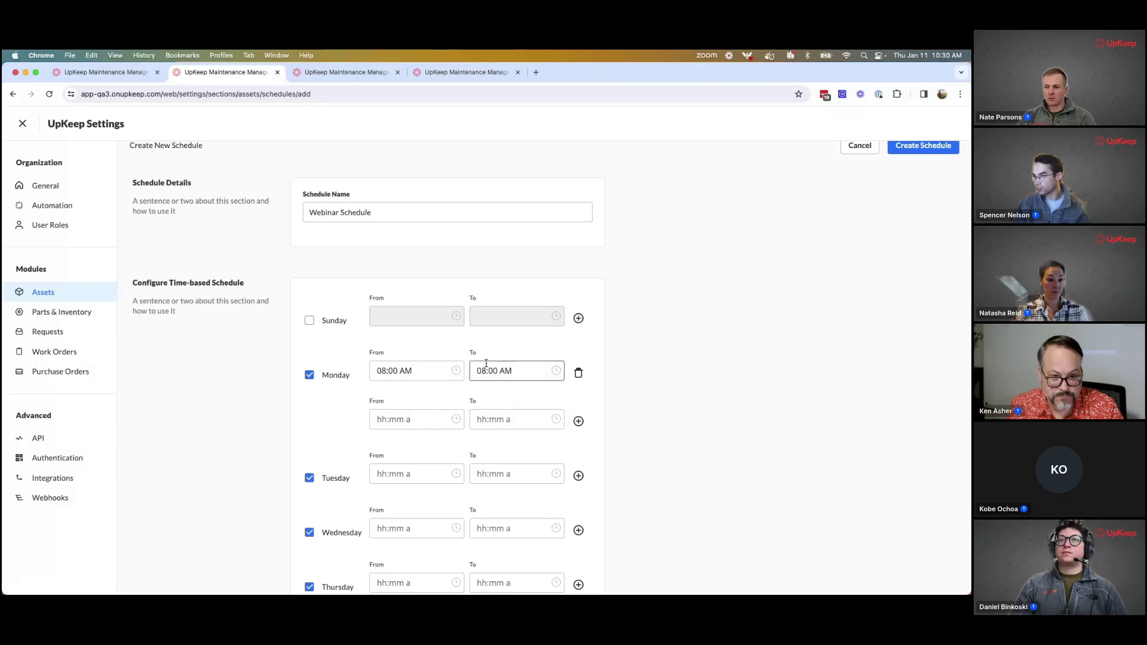
left_click(439, 418)
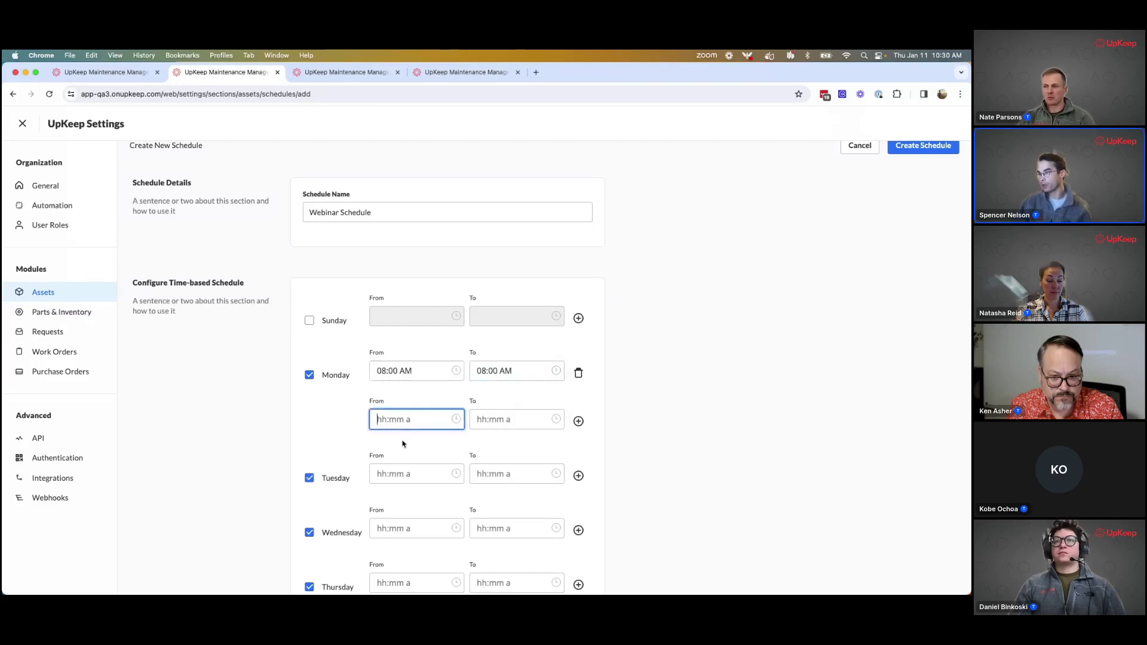
triple_click(491, 369)
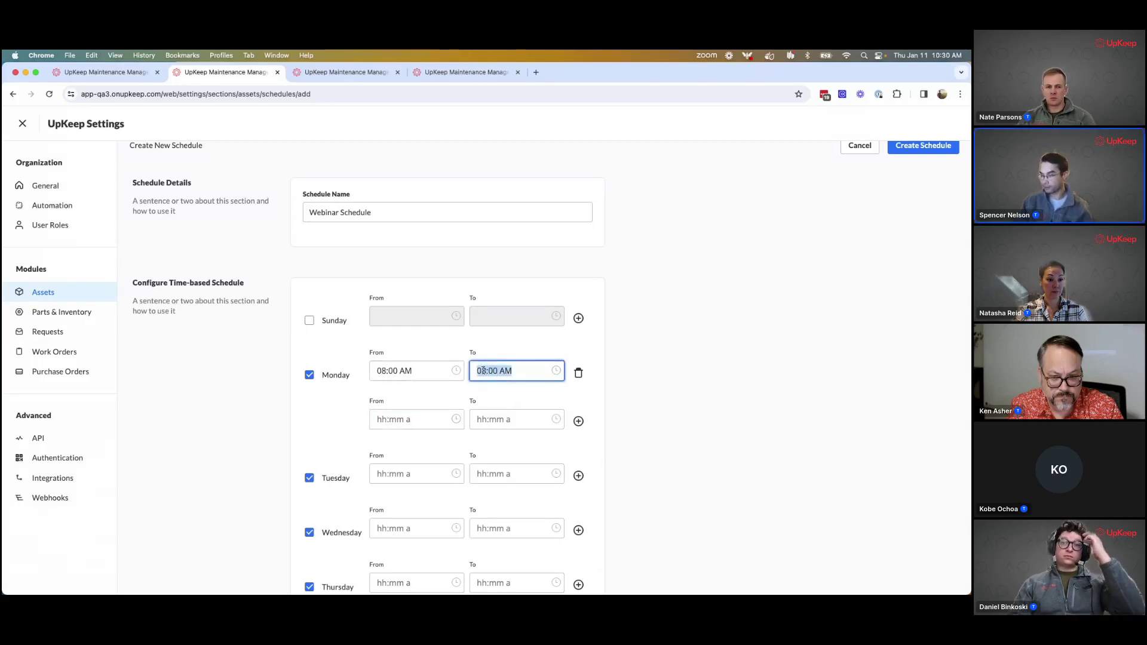
key("BackSpace")
Set Monday's second time range from 11:00 AM to 3:00 PM
left_click(451, 421)
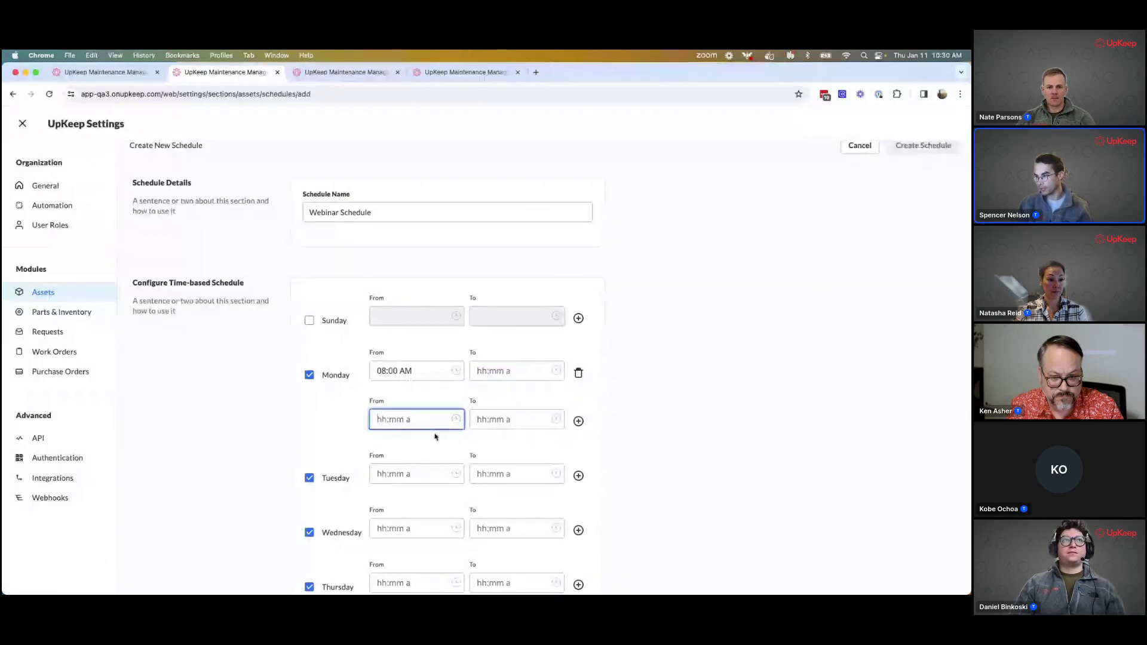
left_click(414, 471)
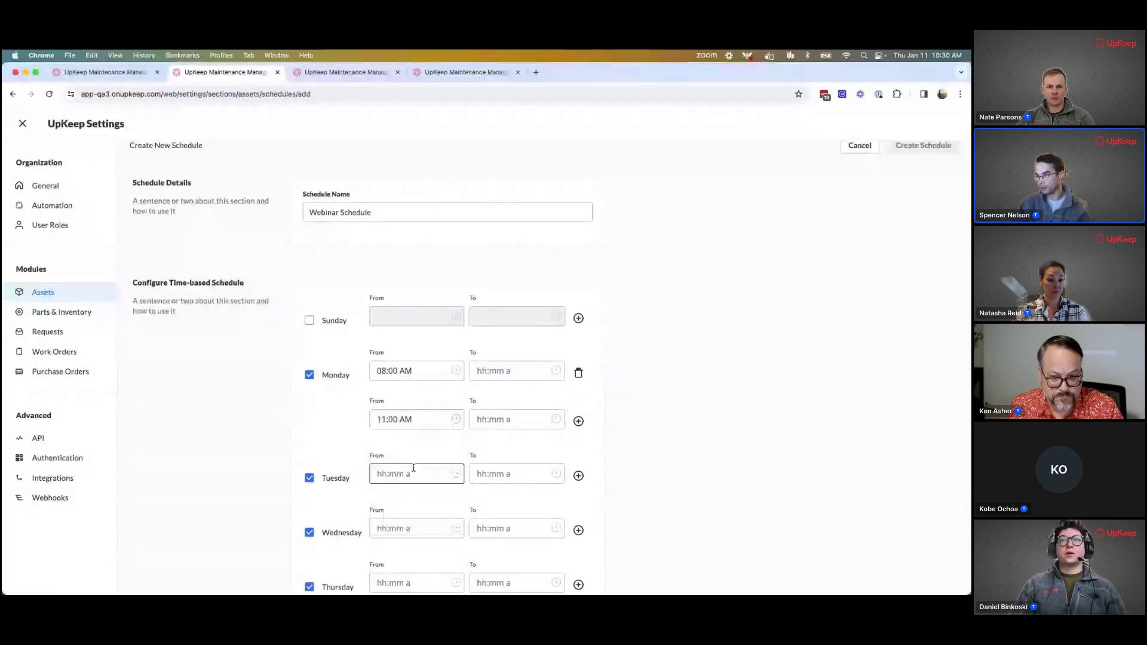
left_click(554, 421)
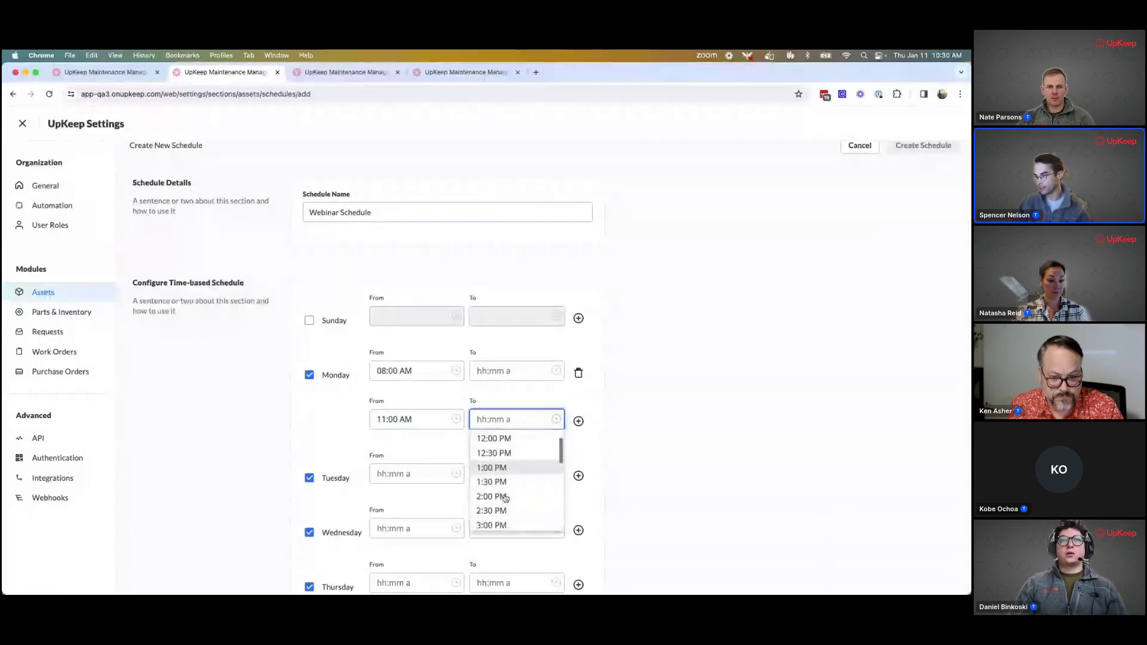
left_click(492, 525)
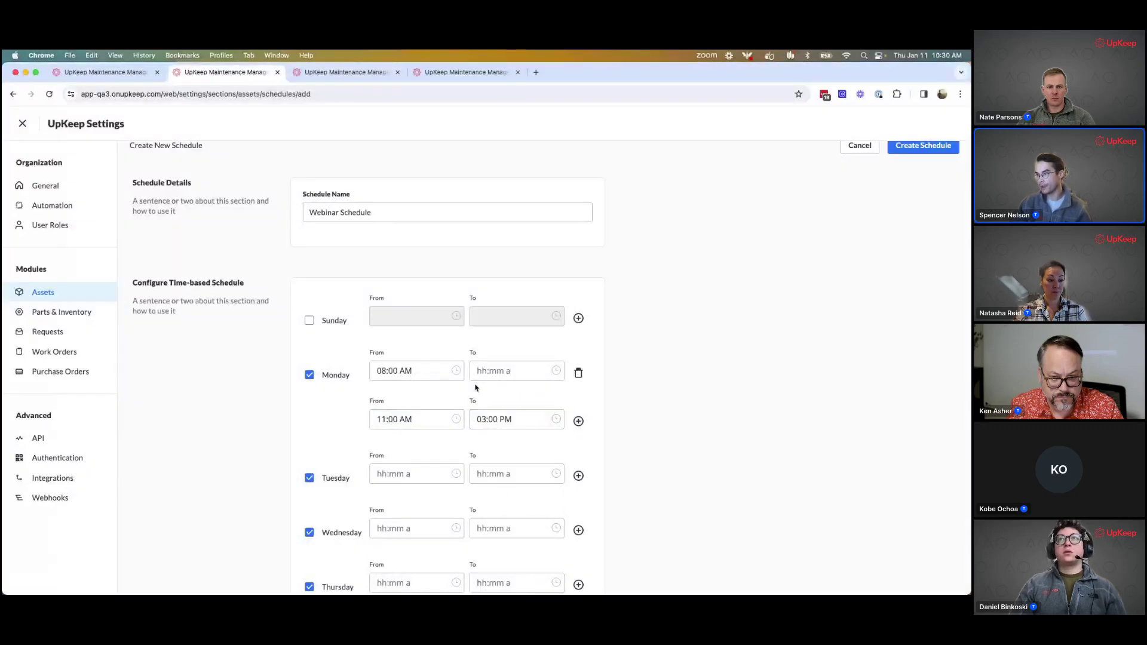
Add a third time range for Monday and delete the incomplete range starting at 8:00 AM
scroll(478, 388, "down", 2)
left_click(579, 366)
left_click(392, 411)
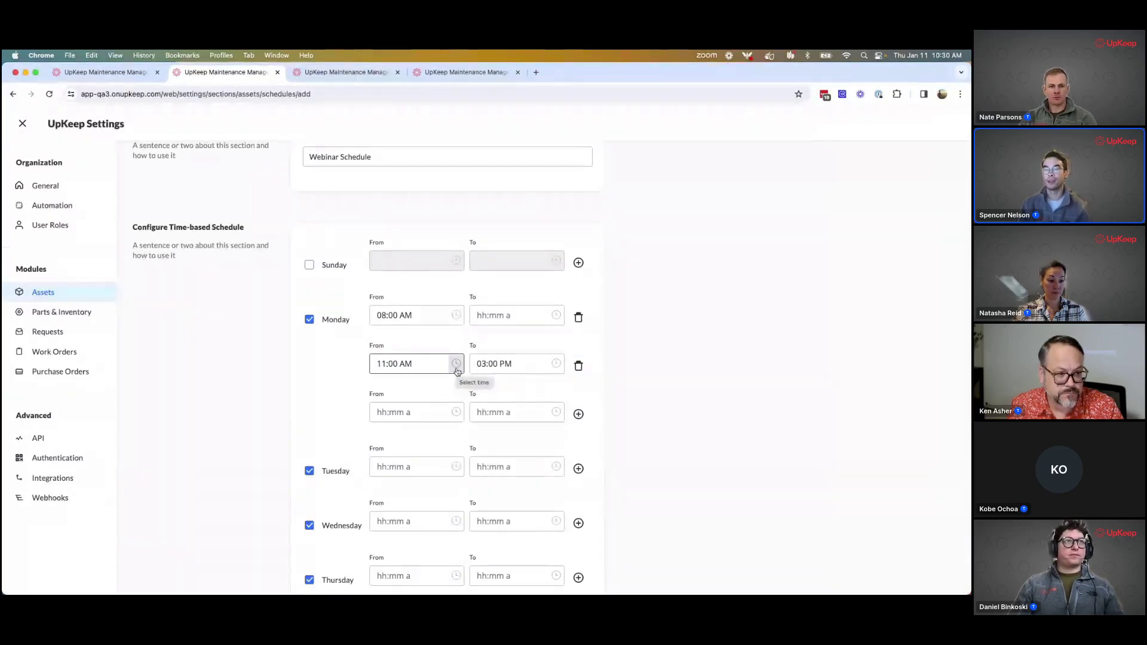
scroll(457, 371, "down", 3)
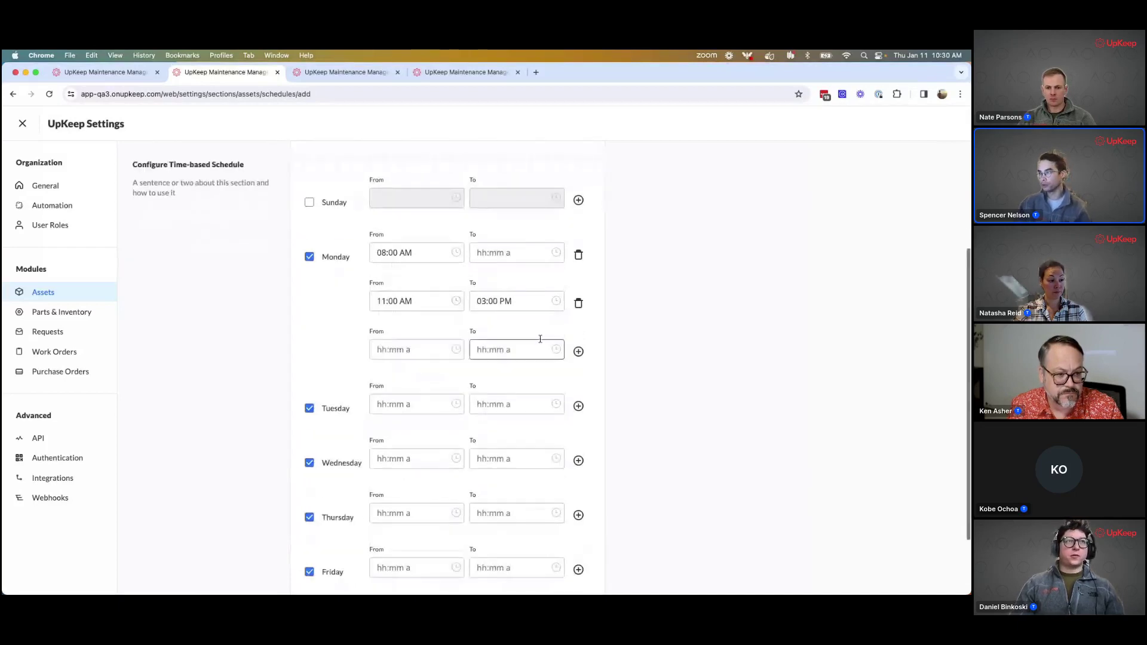
left_click(579, 240)
scroll(569, 315, "up", 1)
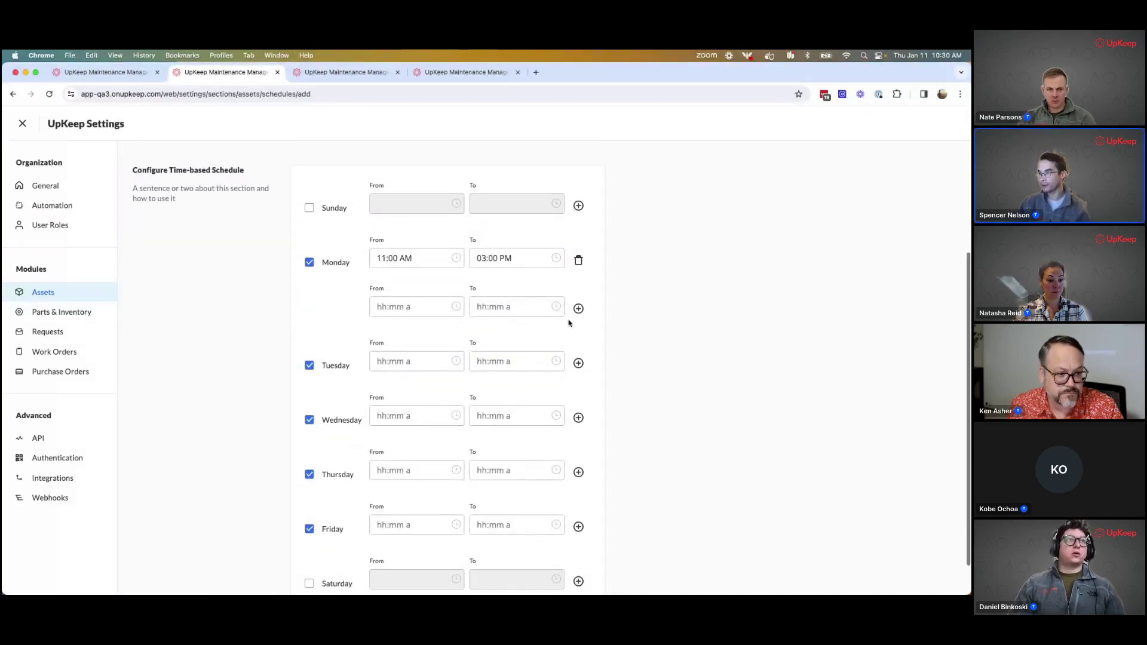
scroll(427, 412, "down", 2)
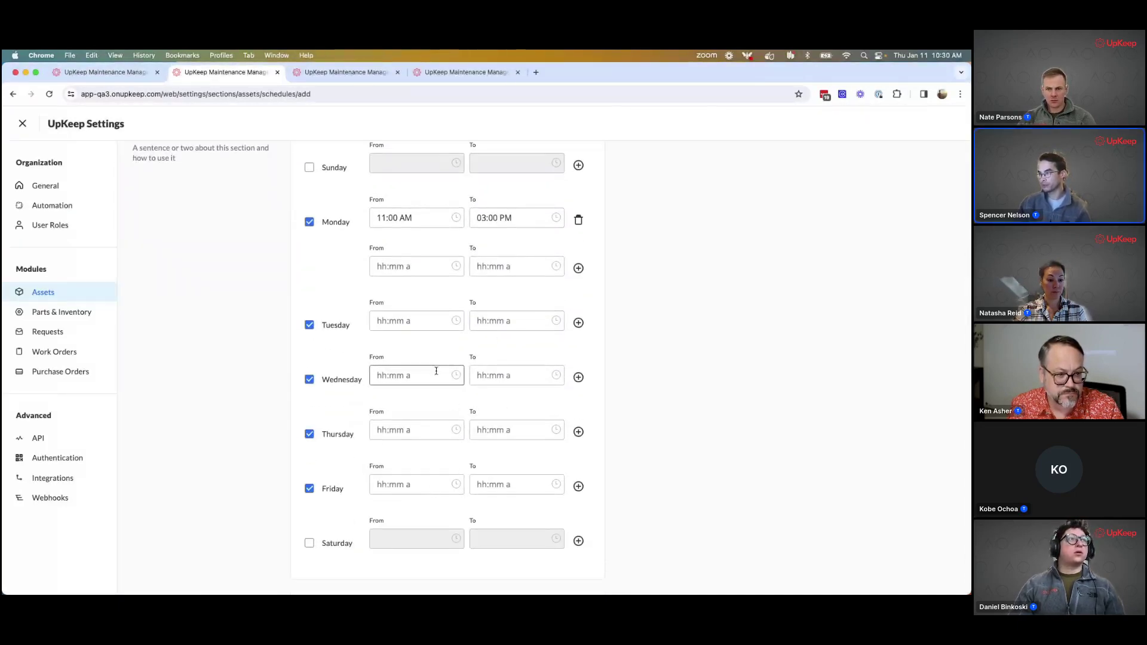
Save the new Webinar Schedule with its configured operating hours
scroll(440, 417, "up", 3)
scroll(436, 400, "up", 5)
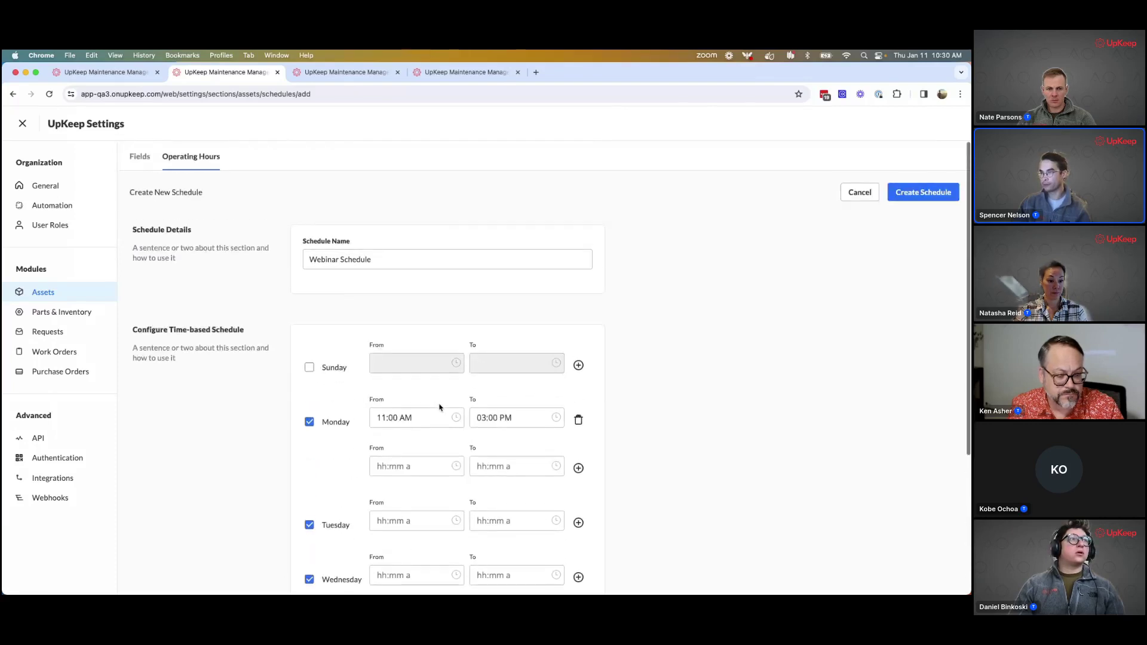
left_click(923, 192)
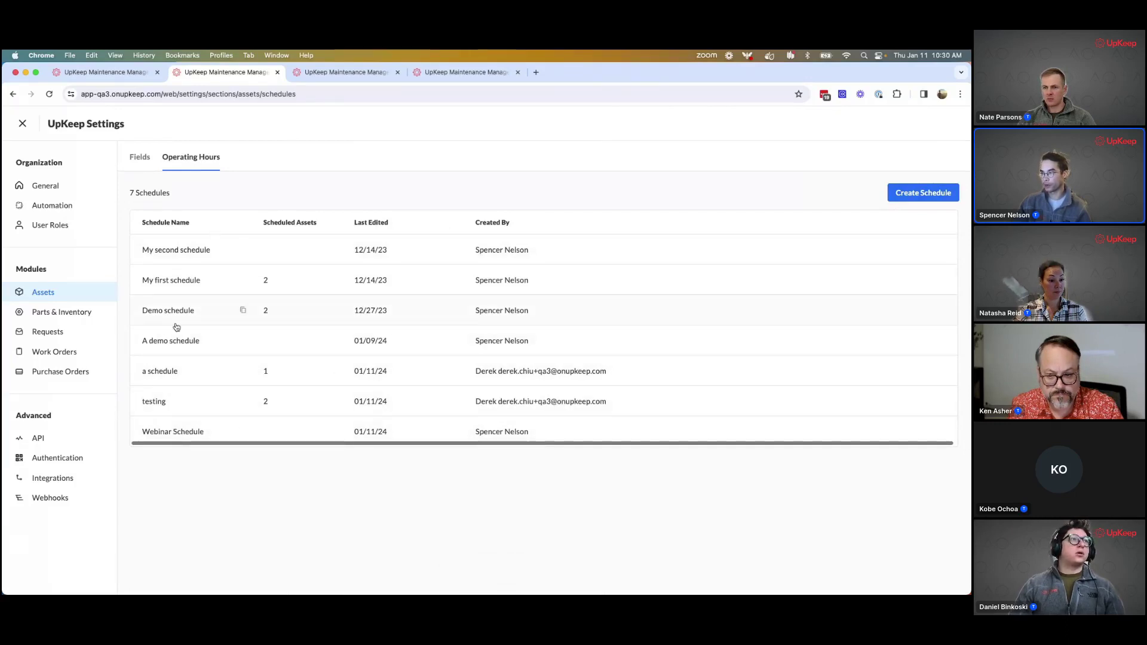
Leave the settings and open the first listed asset, "a new asset", for editing
left_click(344, 72)
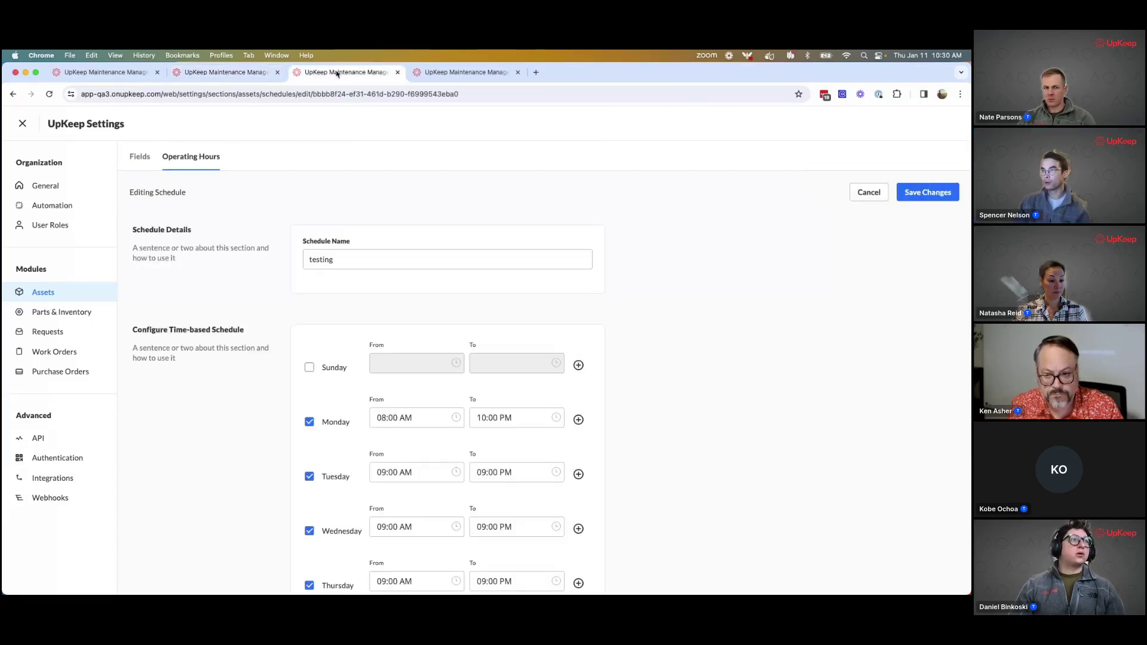
left_click(226, 72)
left_click(22, 123)
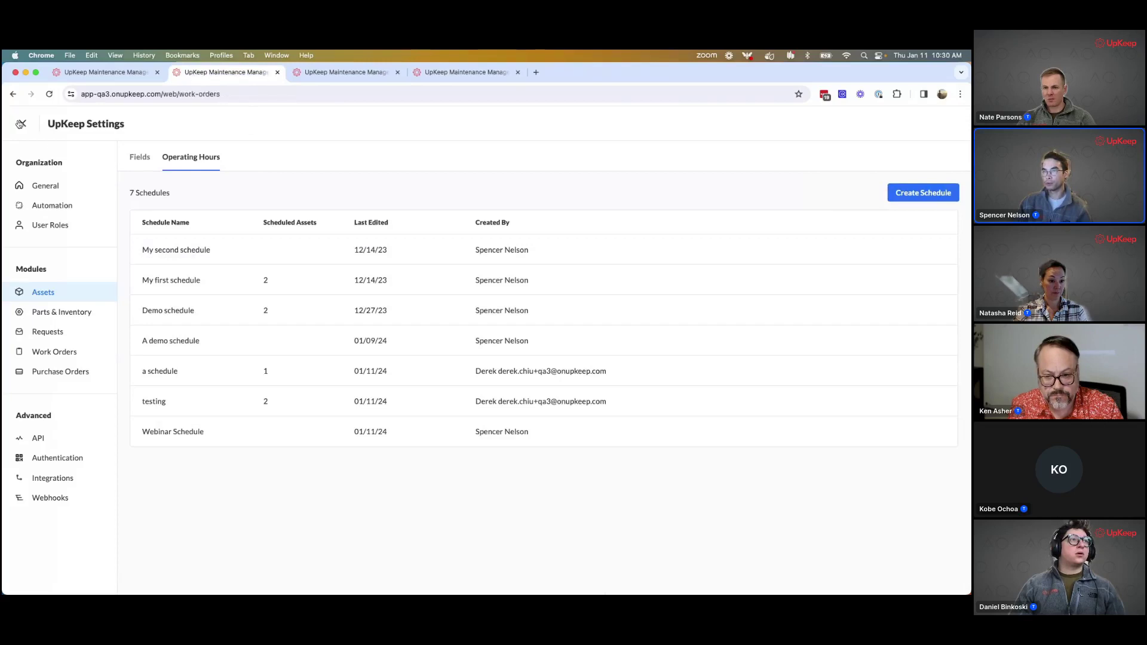
left_click(55, 266)
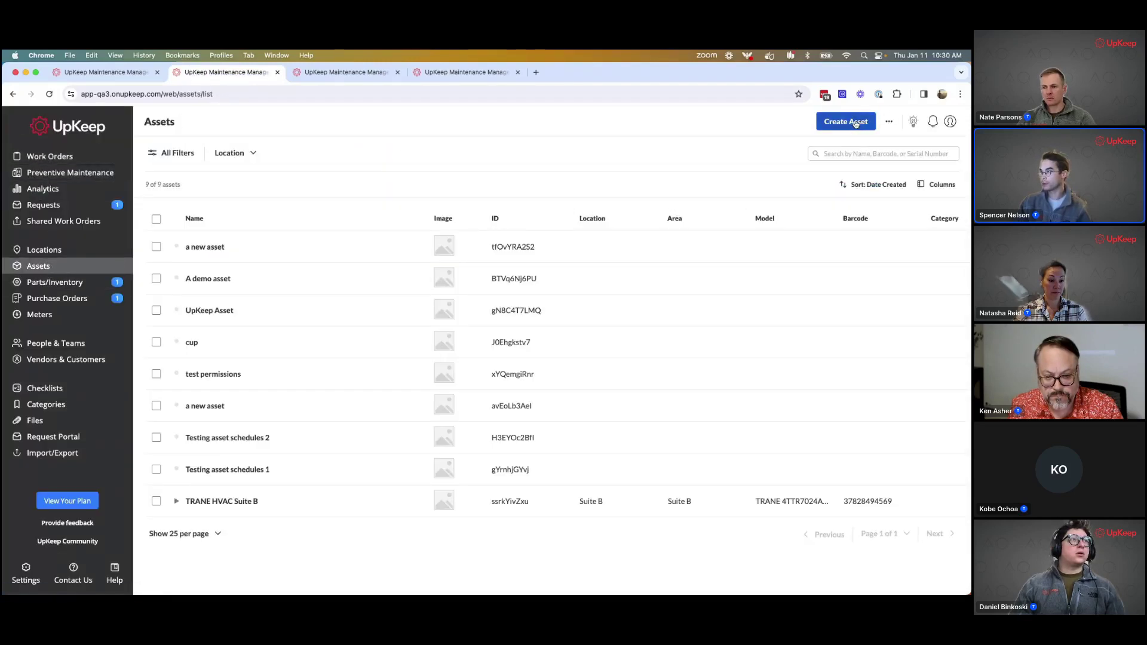
left_click(238, 250)
left_click(769, 121)
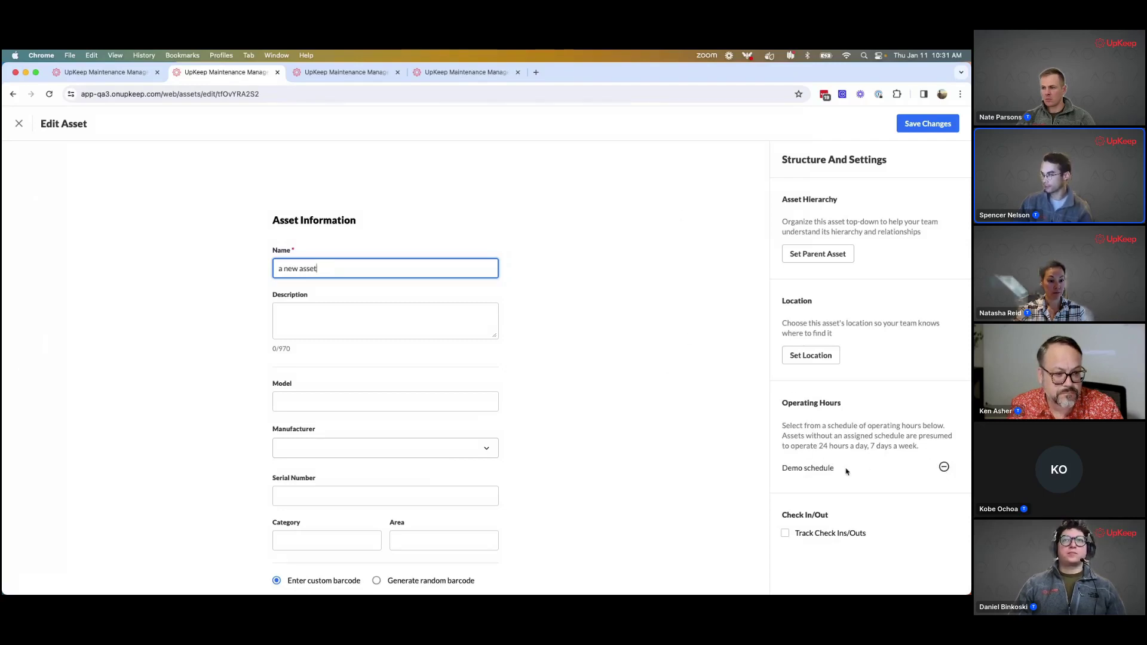
Replace the asset's operating hours schedule with Webinar Schedule and save the asset
left_click(944, 466)
left_click(823, 474)
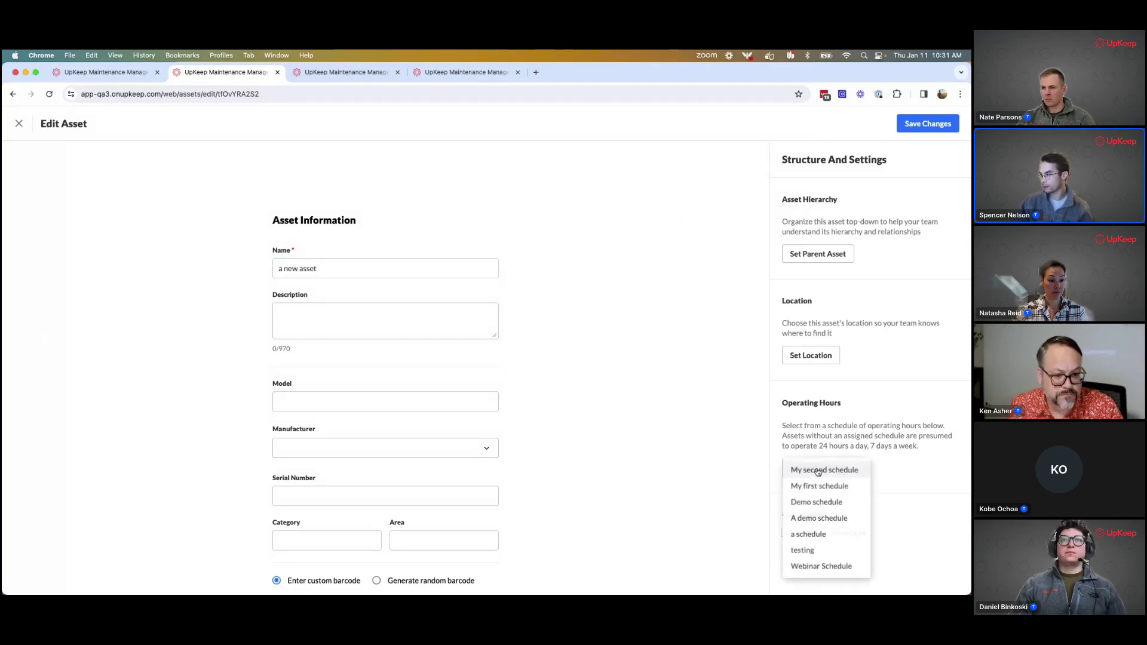
left_click(824, 567)
left_click(918, 125)
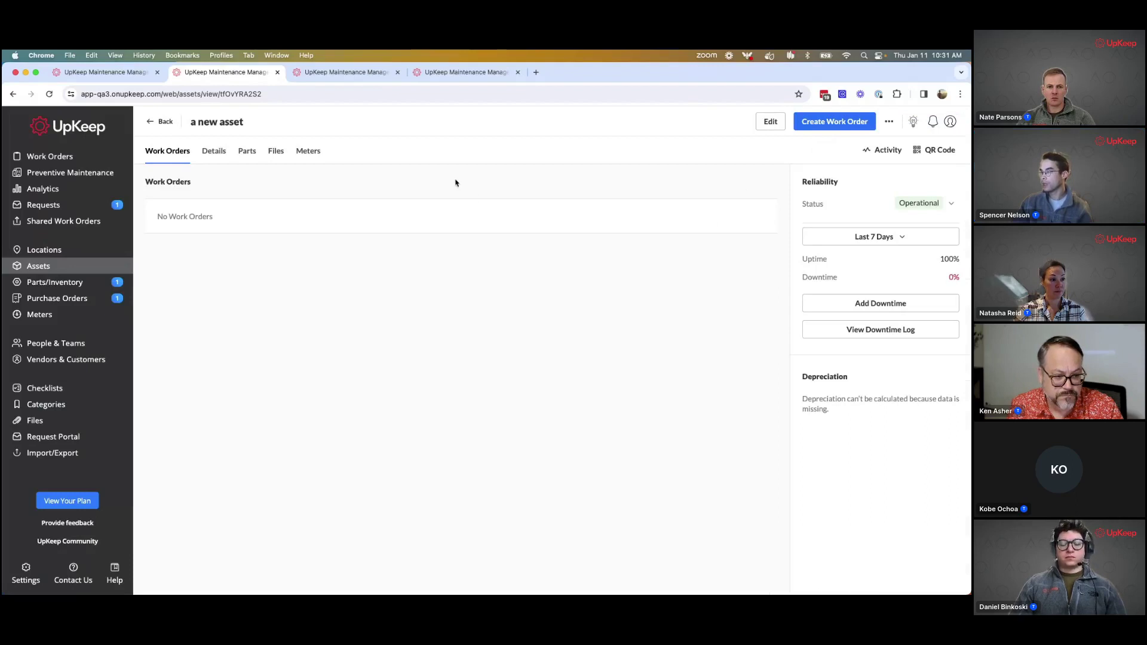
Return to the asset list and look at its import and export options
left_click(152, 123)
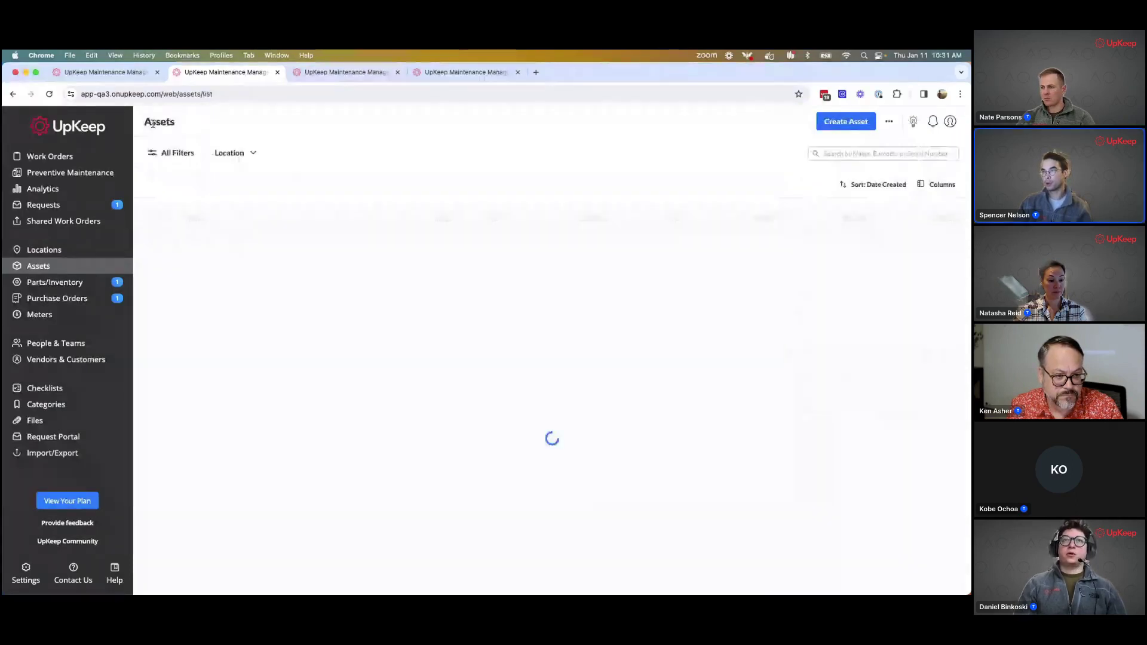
left_click(890, 122)
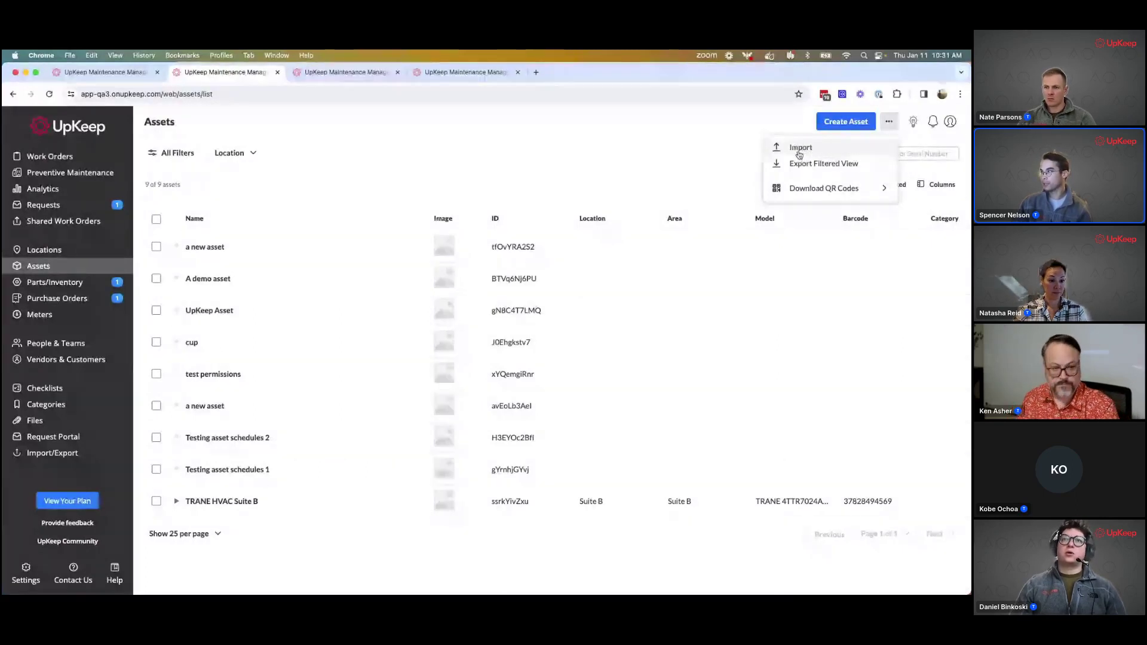
left_click(603, 128)
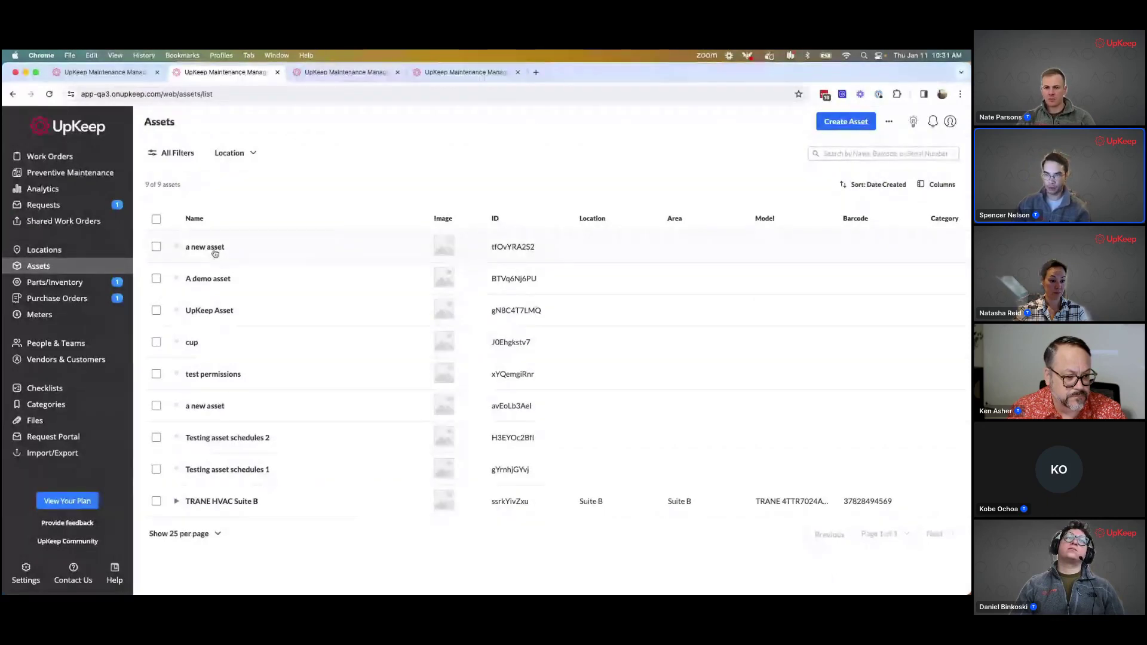
Switch to the already open UpKeep Asset page and review the entries in its downtime log
left_click(342, 71)
key("ctrl+Tab")
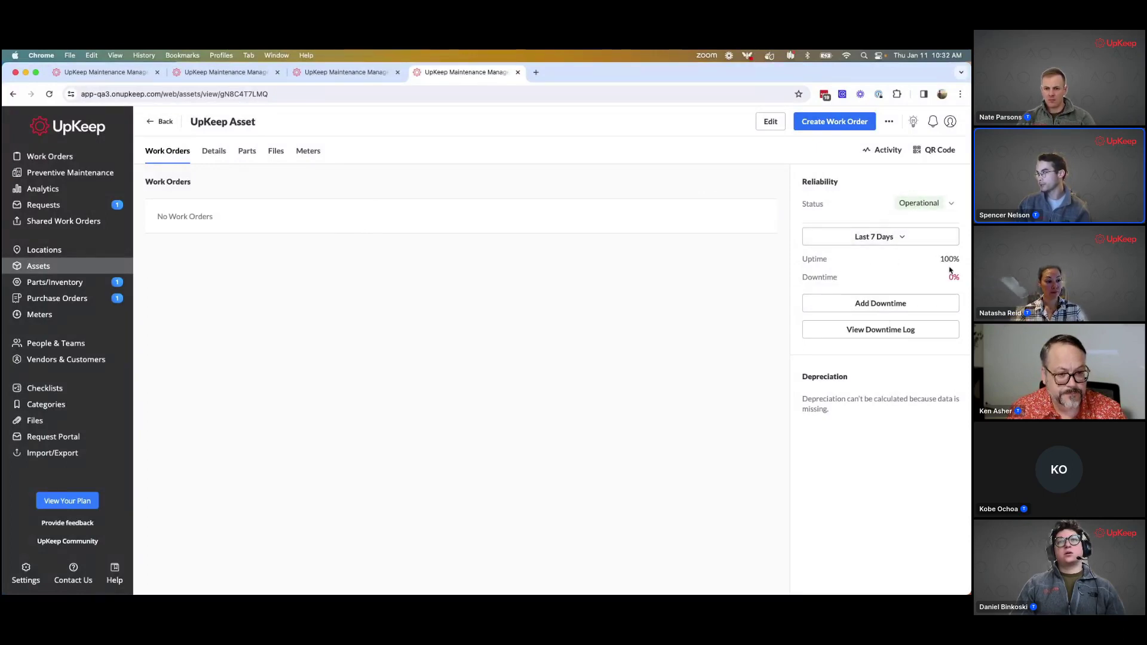
left_click(914, 335)
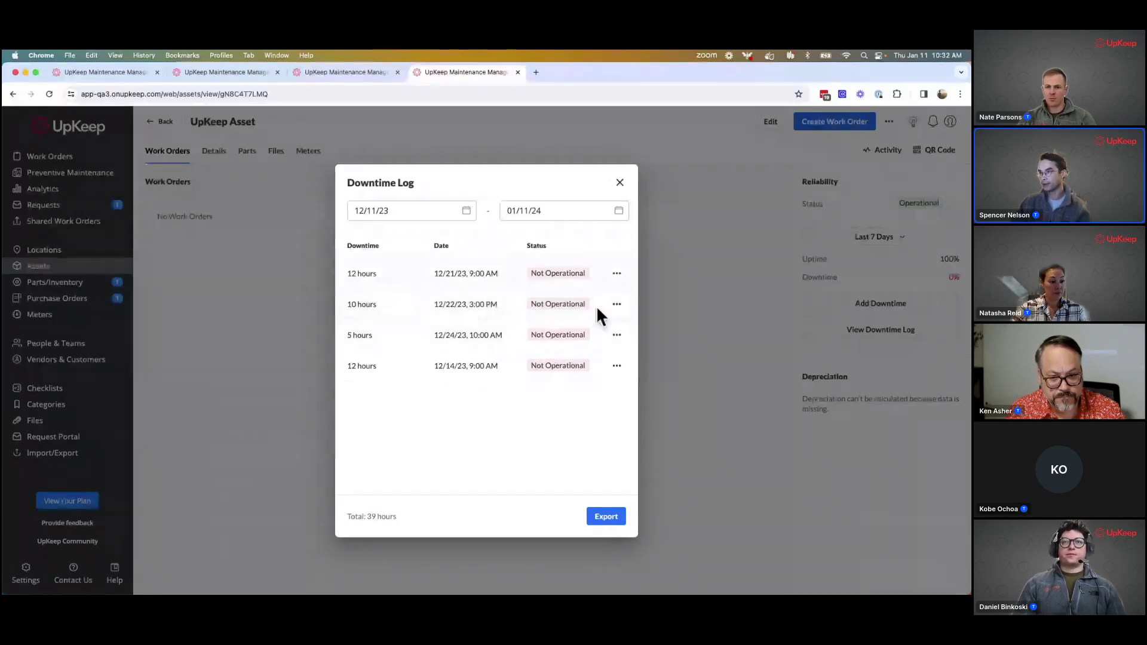
left_click(619, 183)
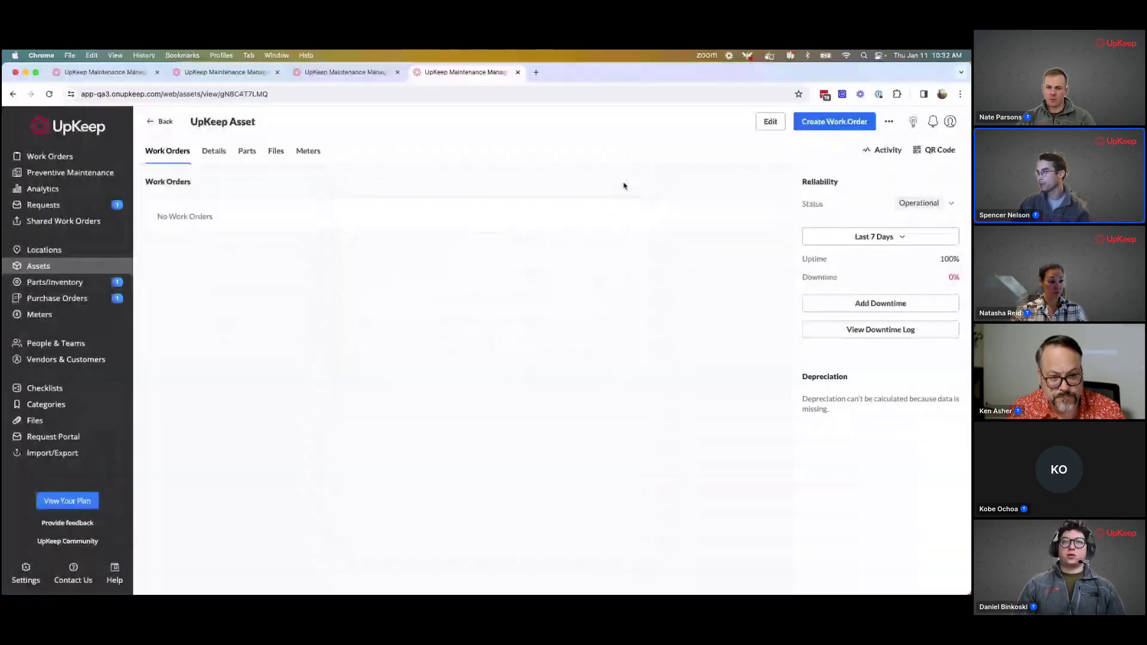
left_click(893, 335)
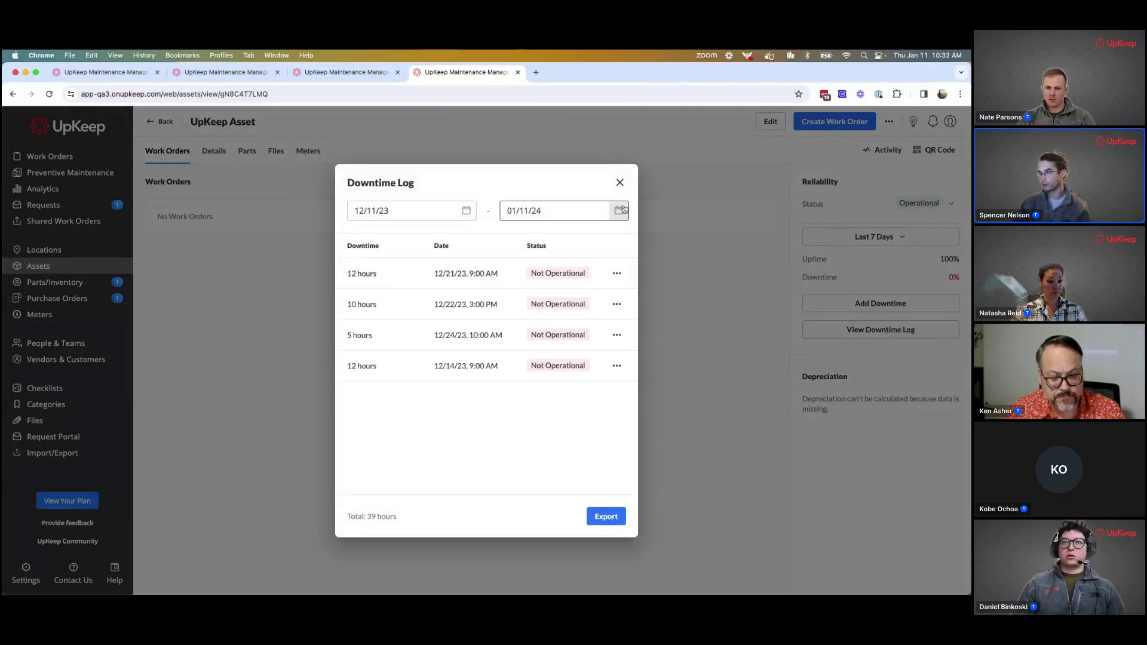
left_click(620, 183)
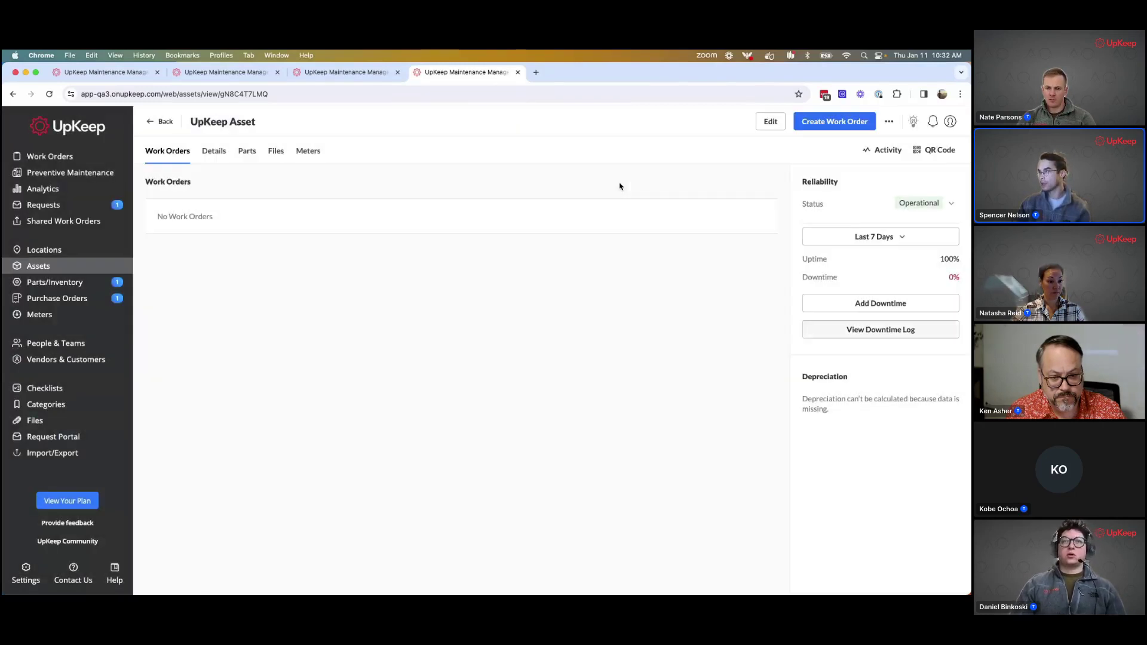
Check which schedule is assigned to UpKeep Asset and review the daily operating hours in the "testing" schedule
left_click(208, 150)
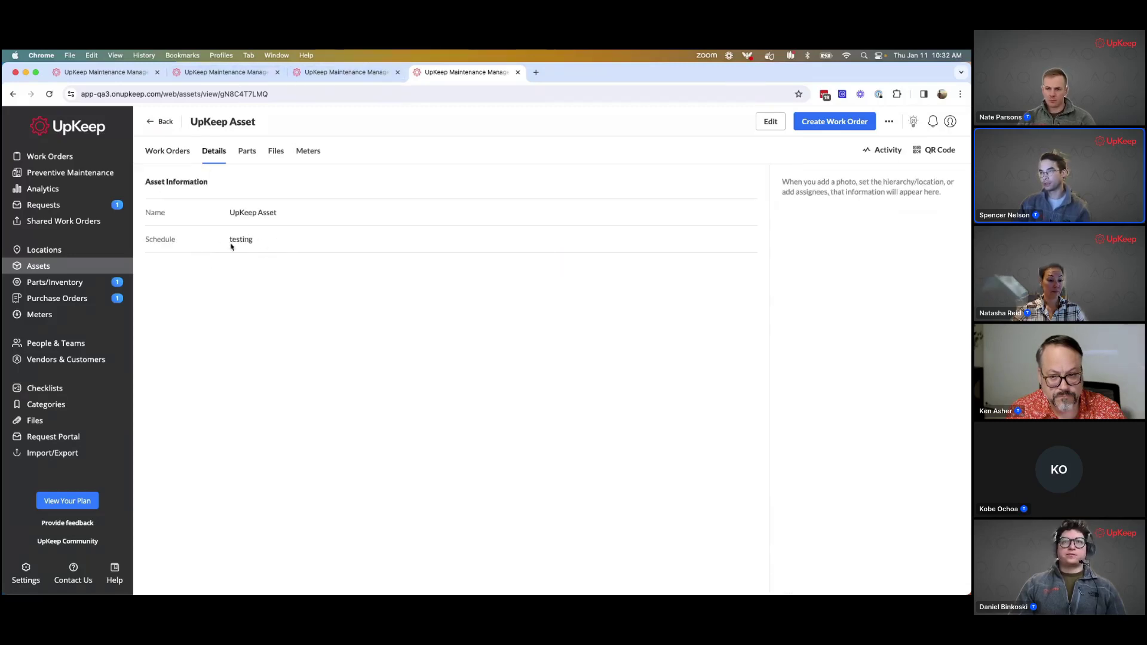
left_click(345, 72)
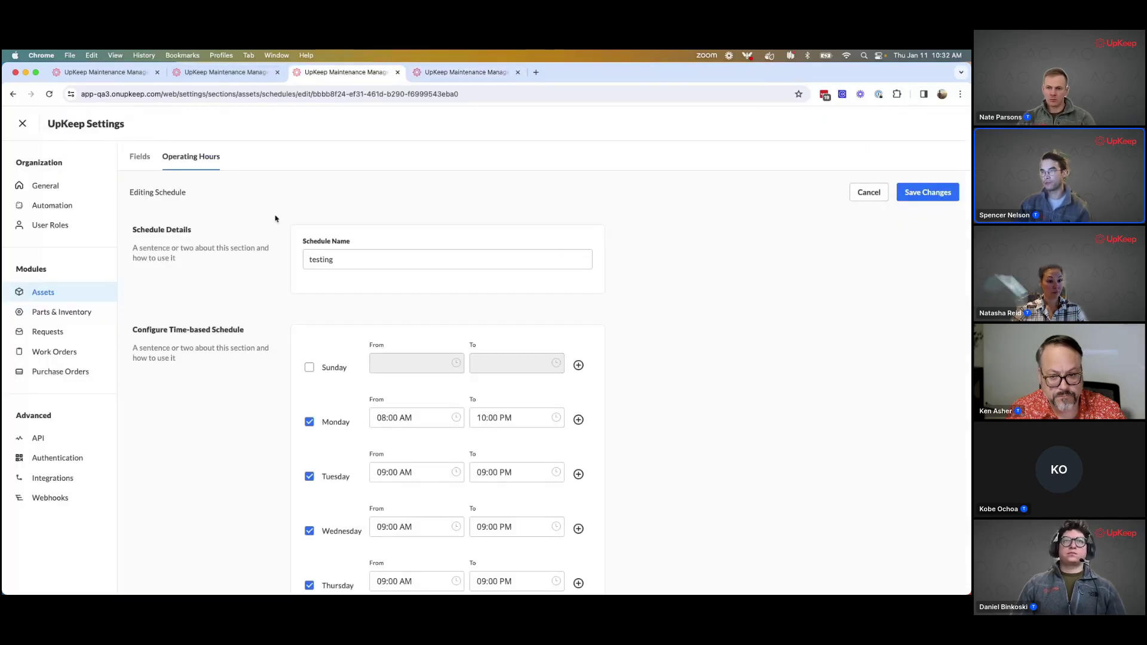
scroll(341, 280, "down", 3)
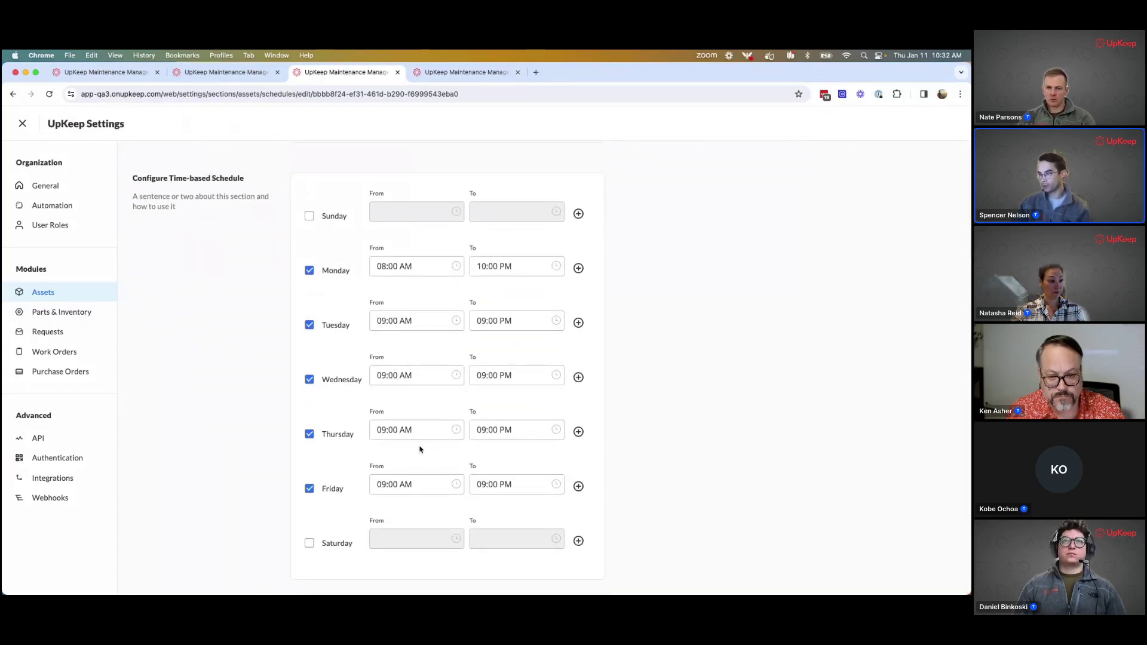
scroll(517, 456, "up", 1)
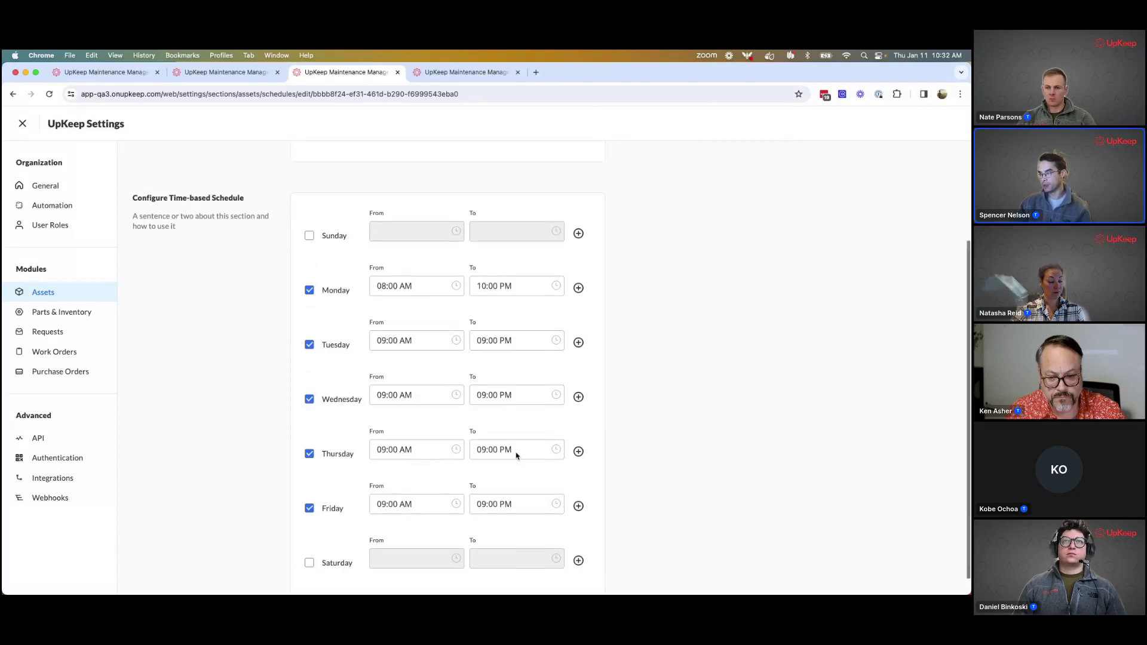
scroll(408, 384, "down", 1)
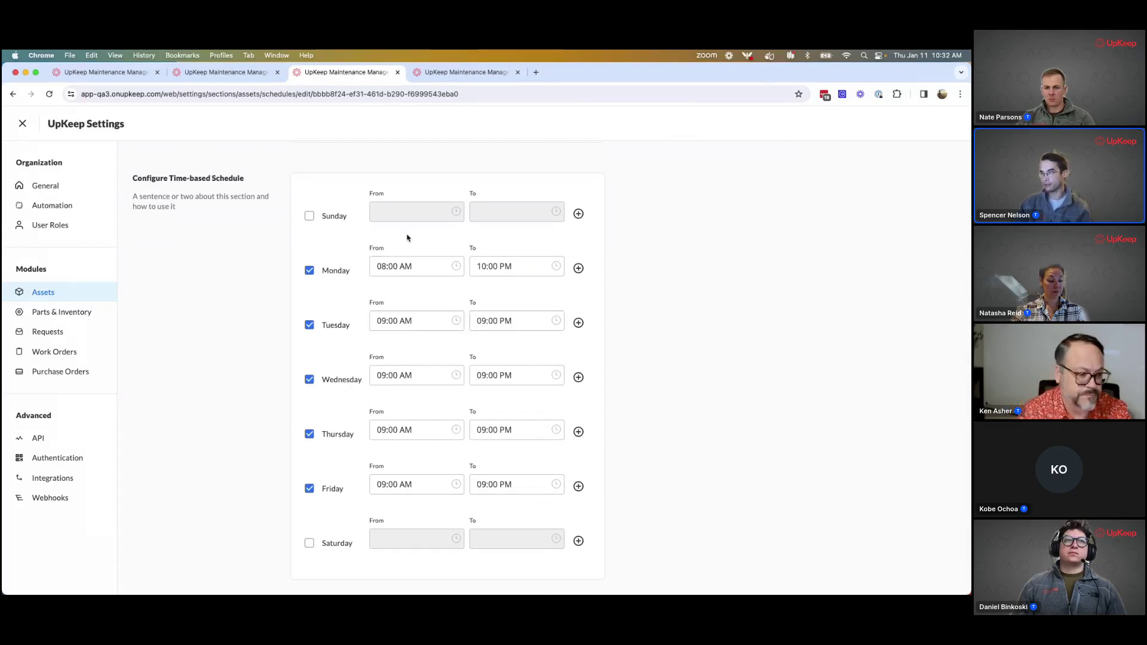
Set UpKeep Asset's reliability period to a custom range from 12/21/23 to 12/21/23
left_click(457, 72)
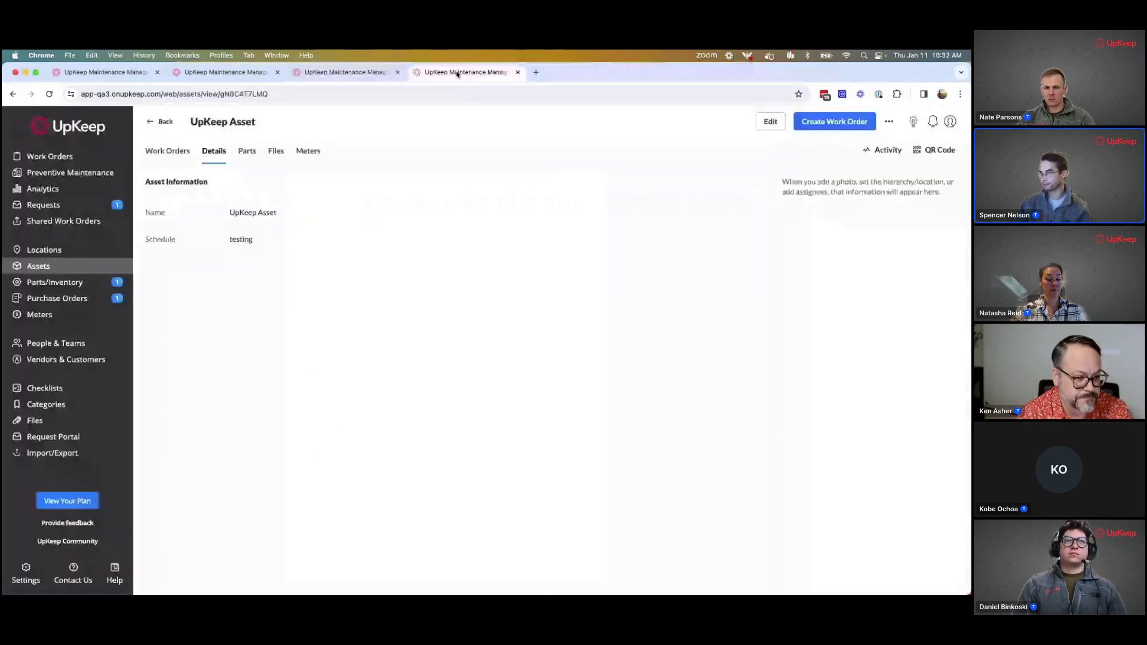
left_click(183, 153)
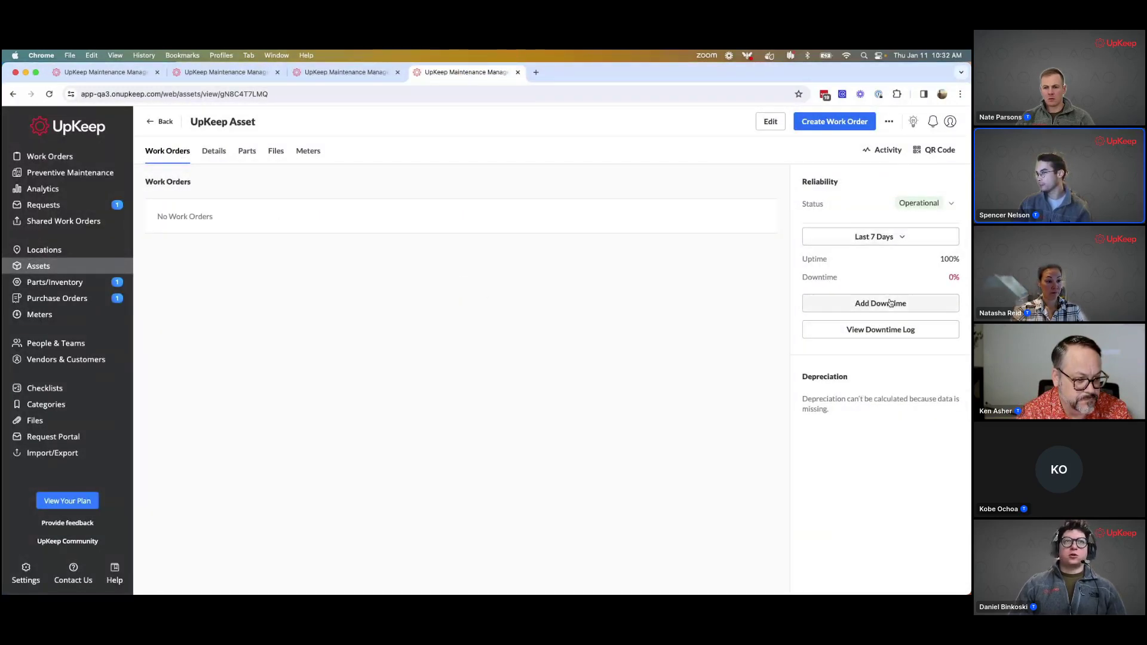
left_click(872, 236)
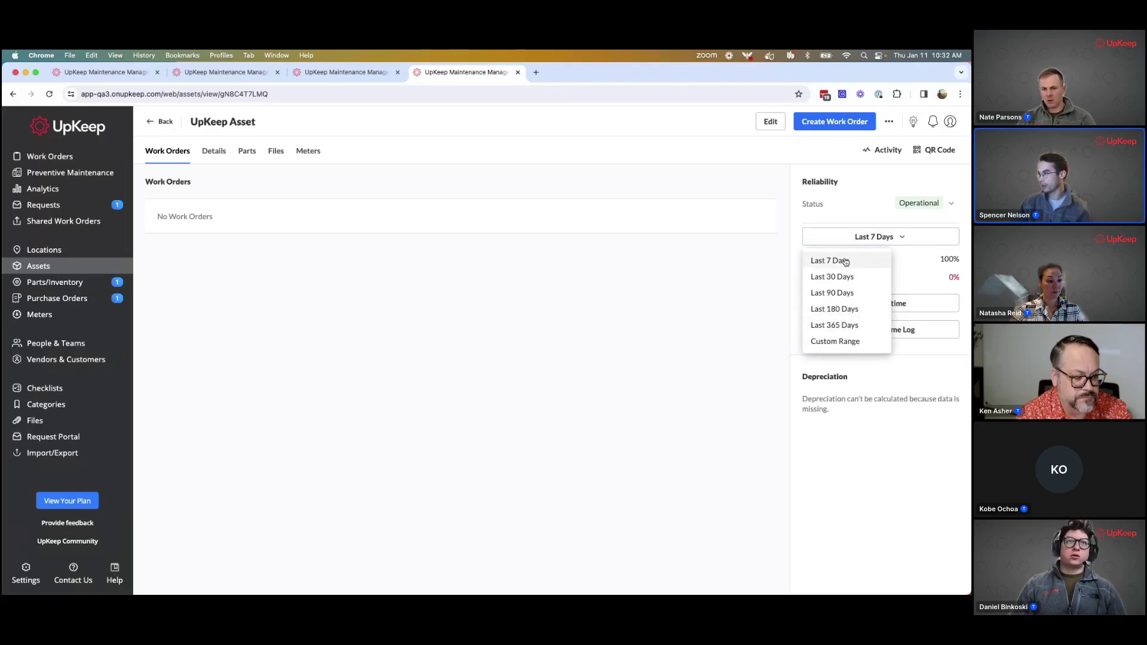
left_click(843, 344)
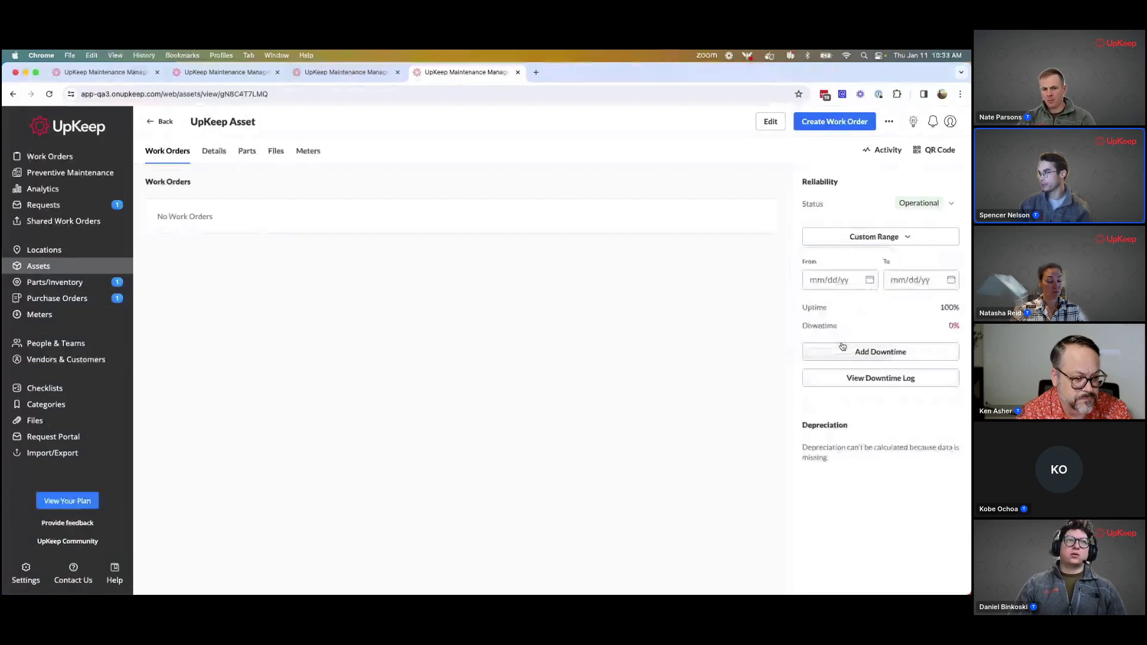
left_click(830, 284)
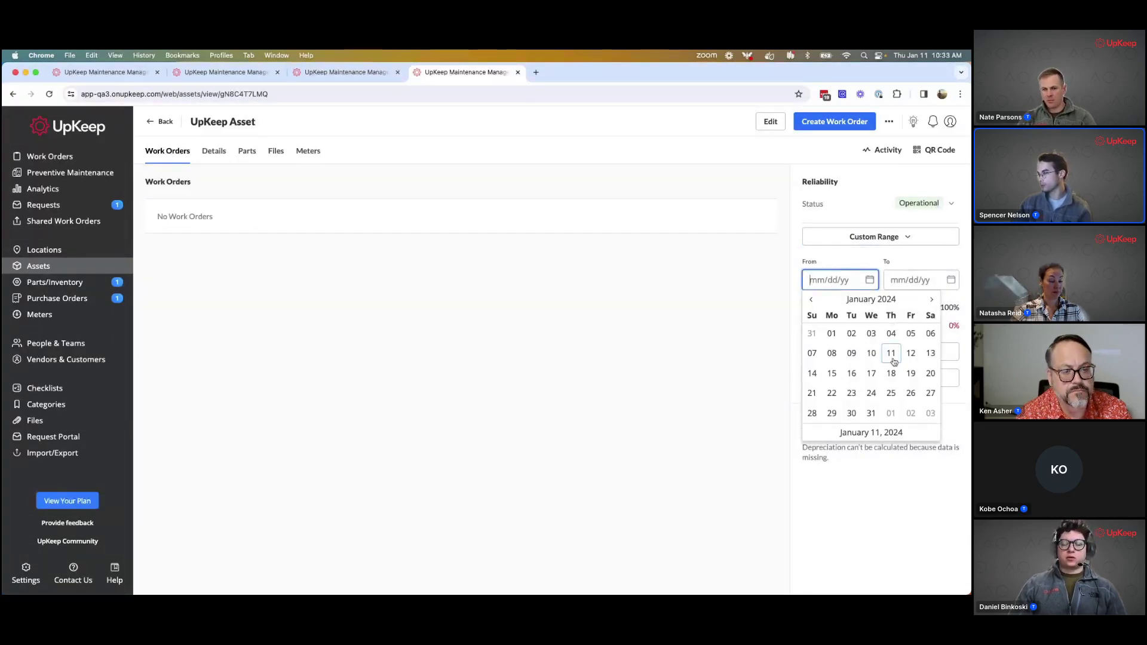
left_click(811, 299)
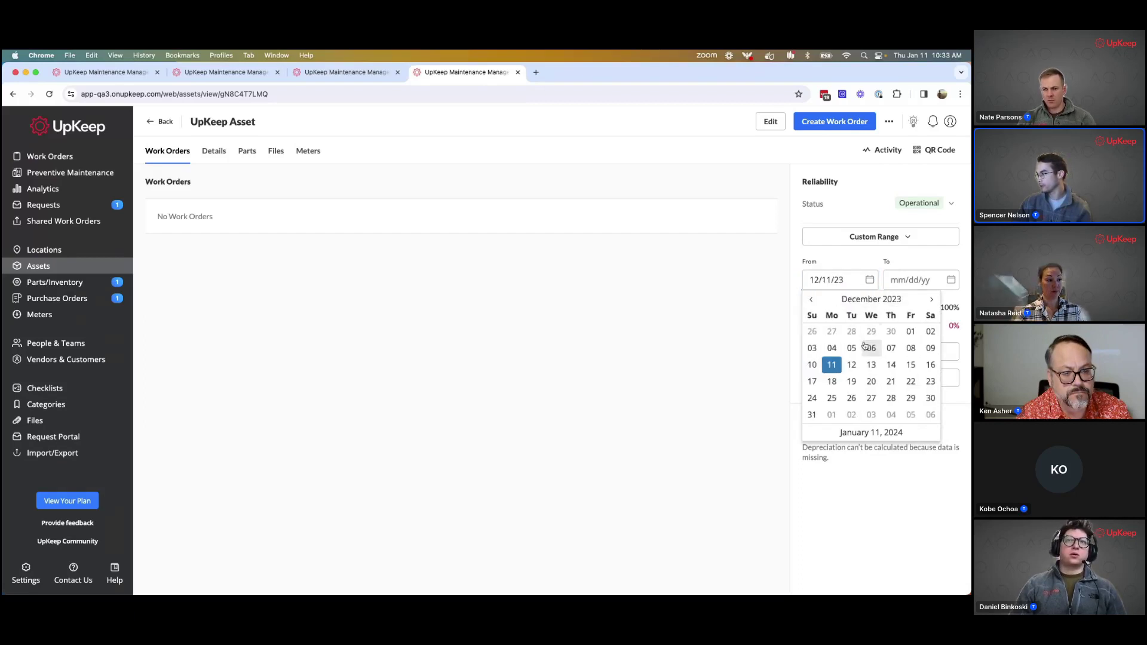
left_click(891, 381)
left_click(913, 280)
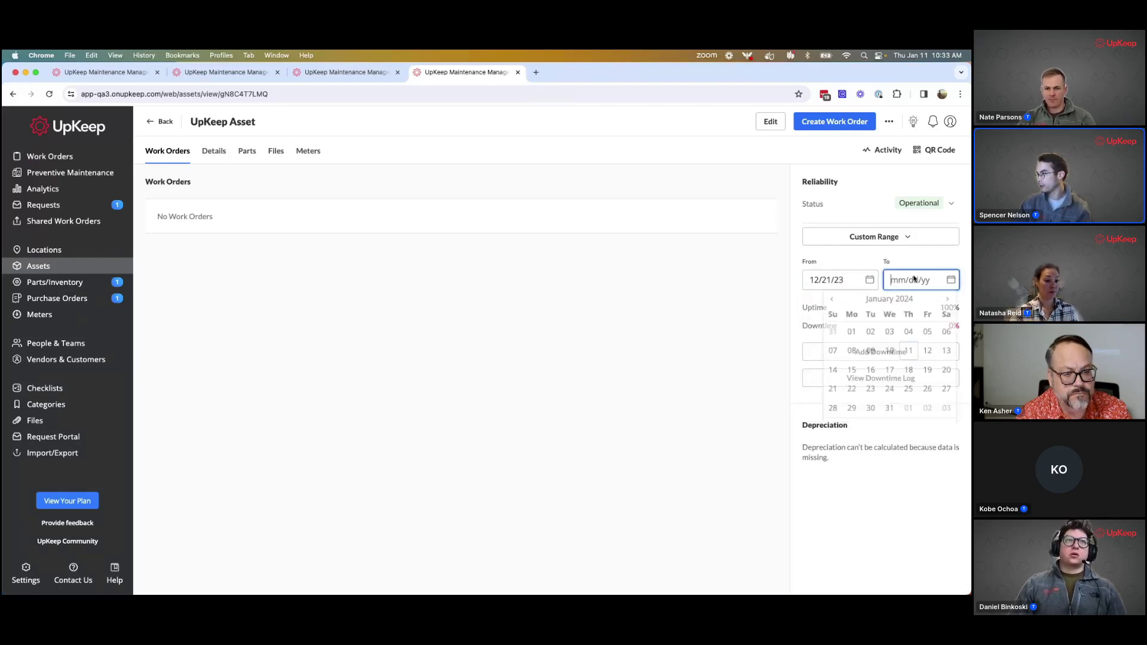
left_click(833, 301)
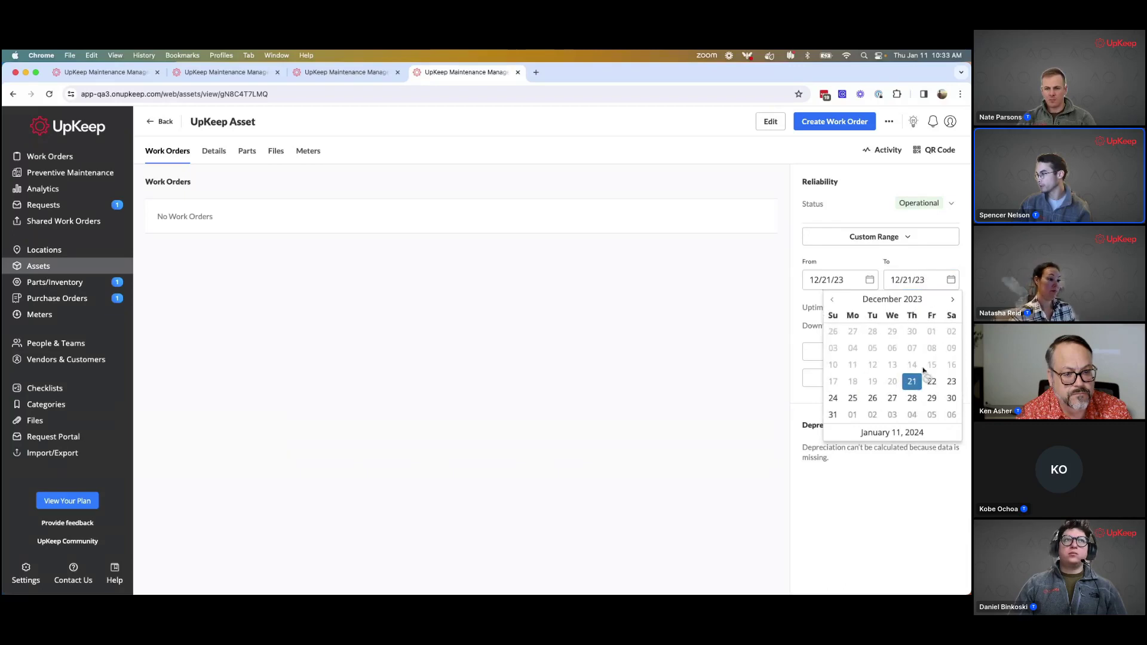
left_click(758, 355)
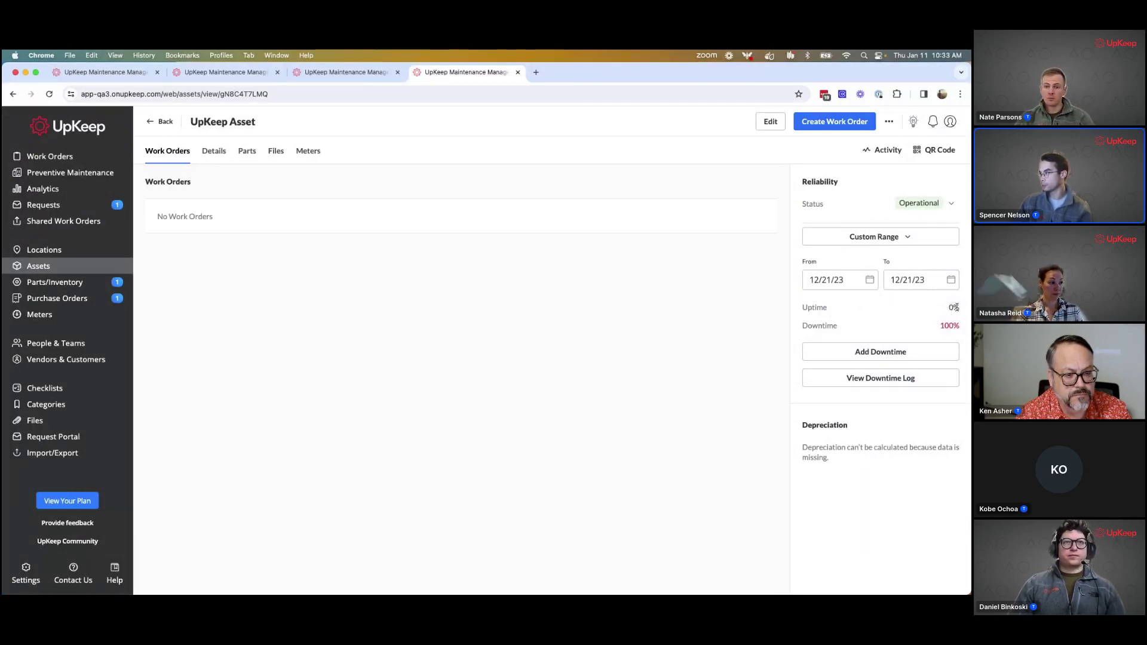
Compare UpKeep Asset's downtime log entry for 12/21/23 with the "testing" schedule's hours and close the log
left_click(898, 380)
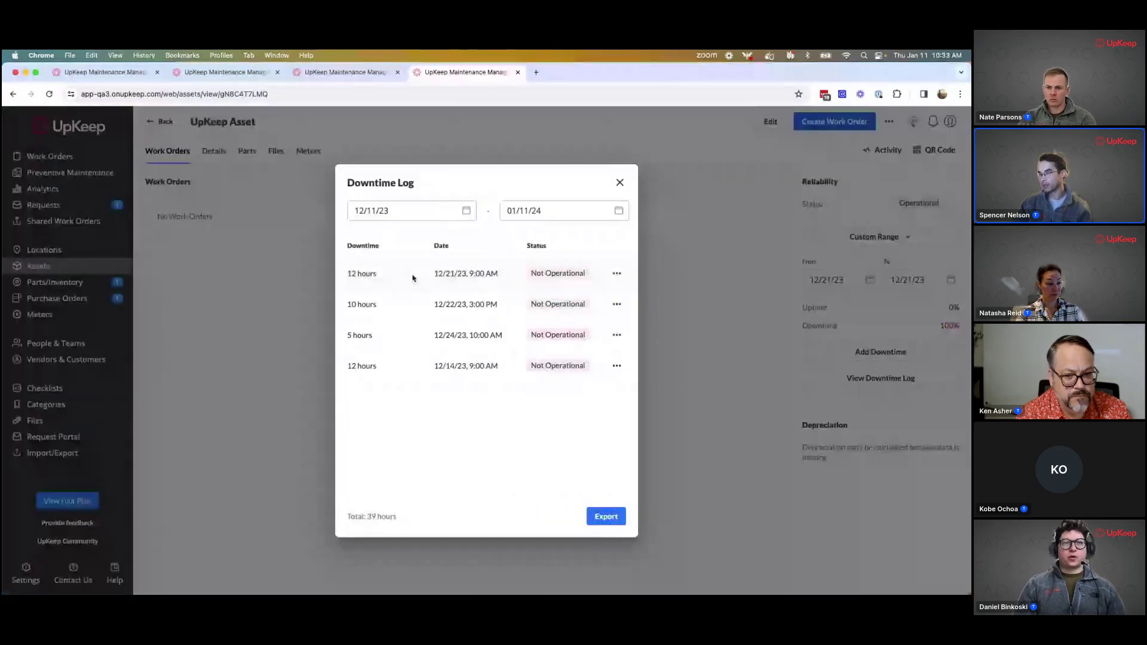
mouse_move(353, 276)
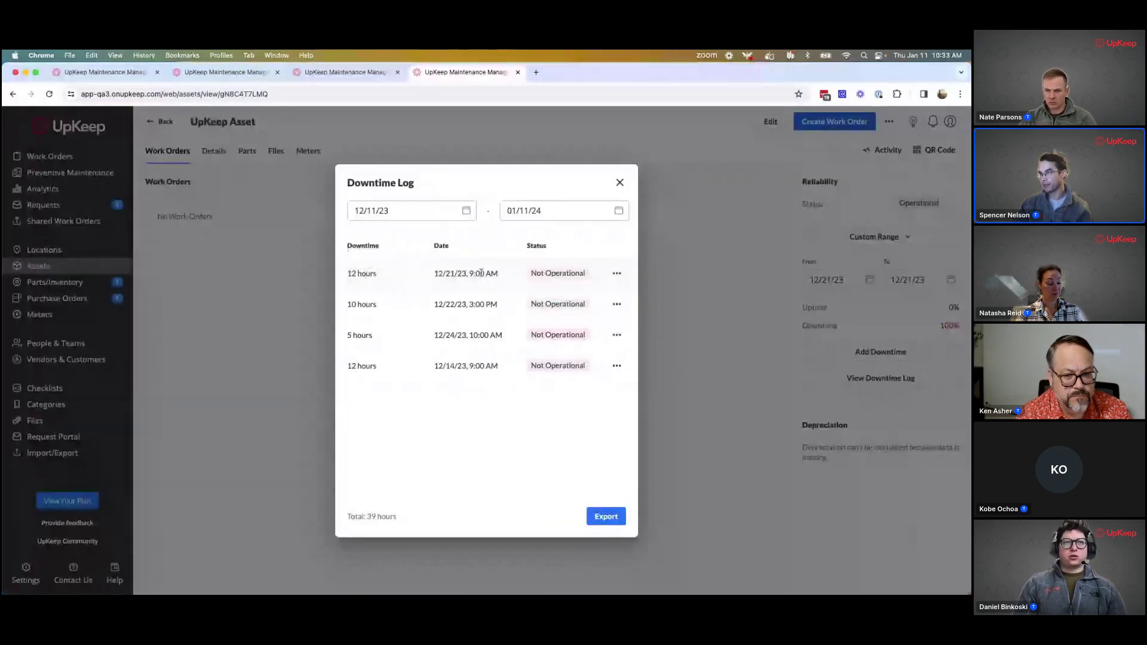
left_click(345, 72)
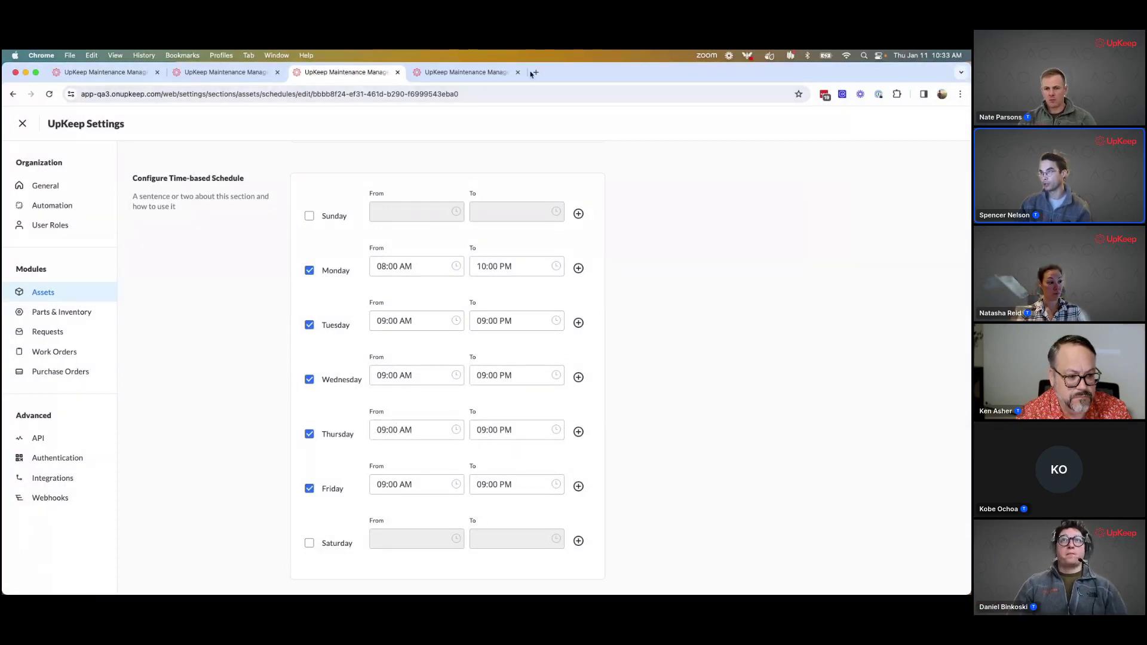
left_click(472, 73)
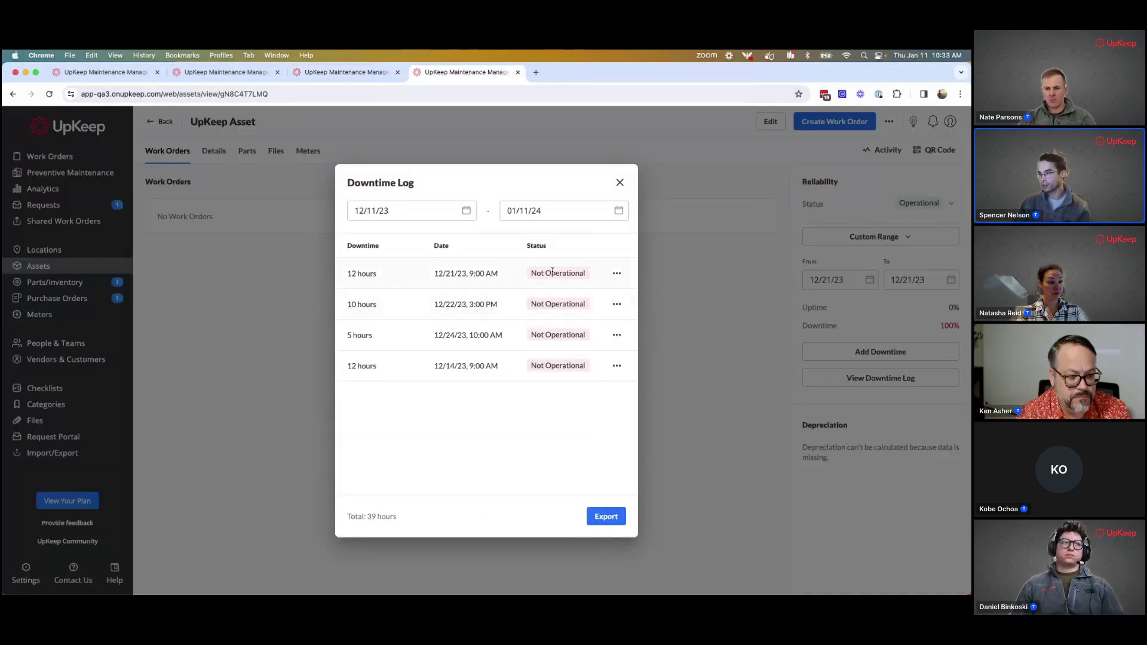
left_click(619, 183)
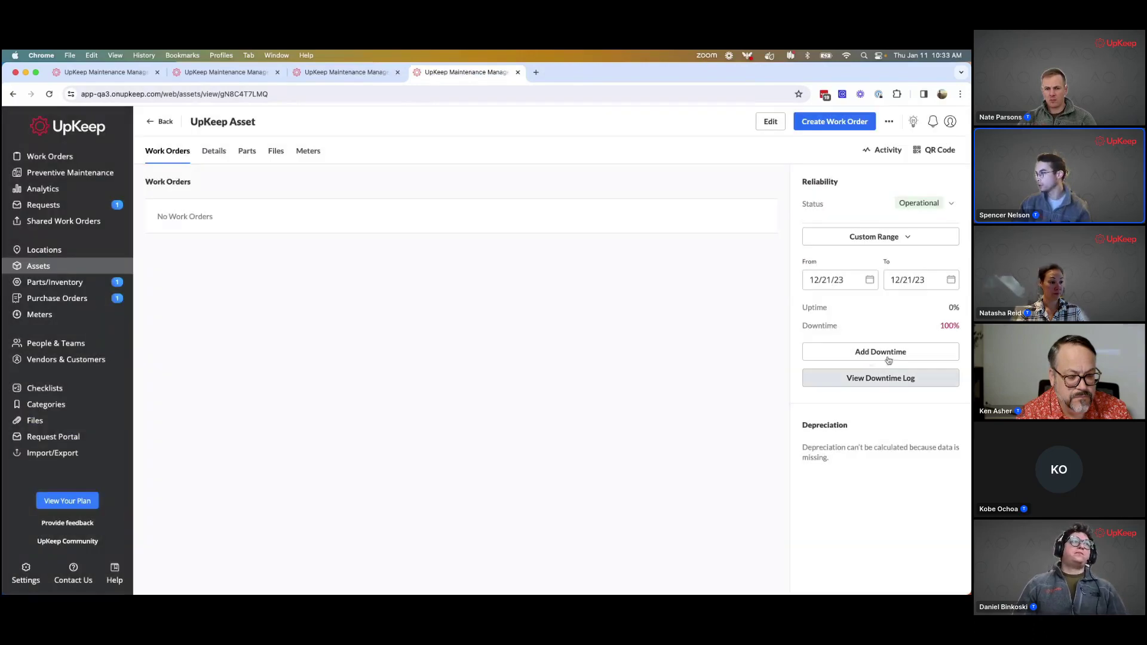
Change the start of UpKeep Asset's reliability range to 12/20/23, then review the downtime log entries and close the log
left_click(843, 281)
left_click(870, 381)
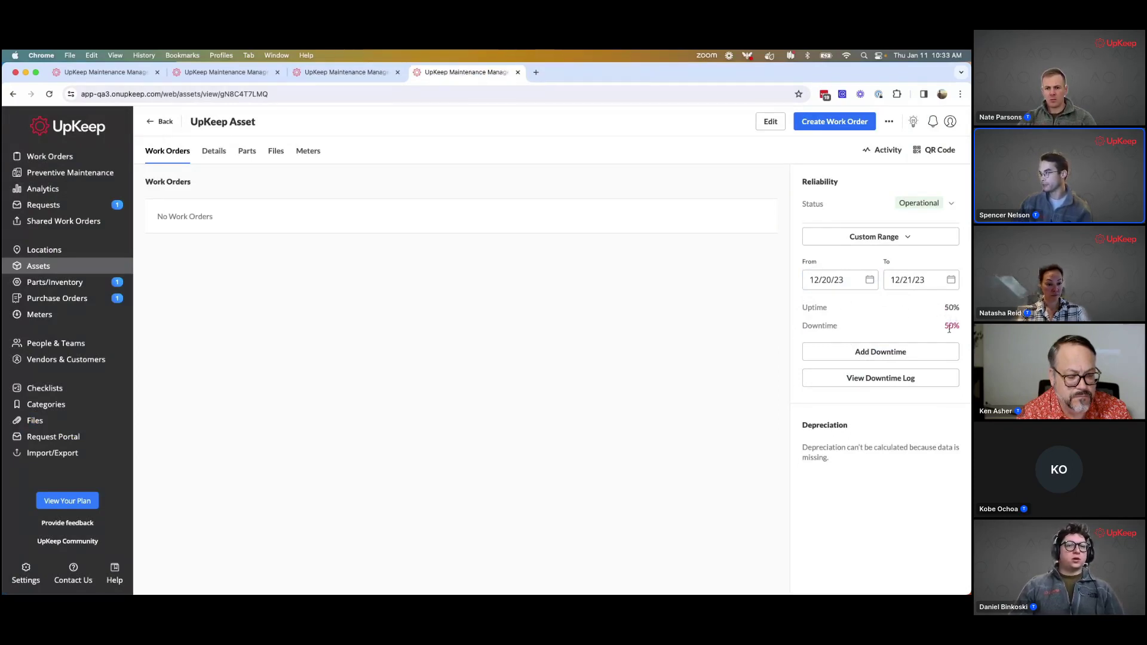
left_click(893, 389)
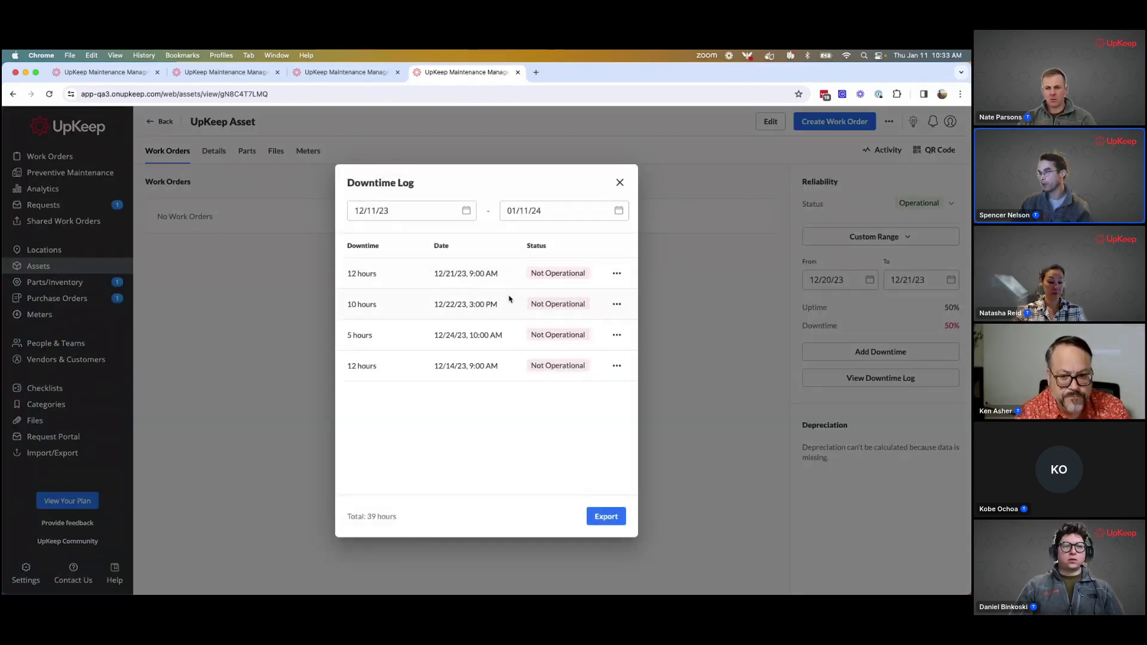
left_click(622, 183)
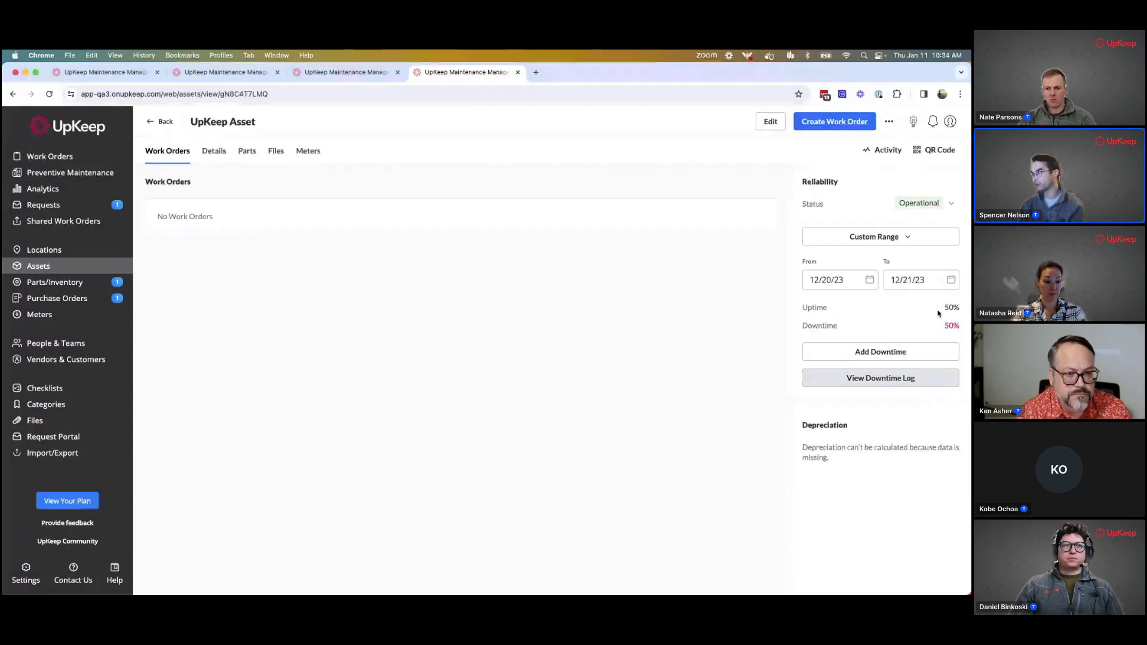
Compare UpKeep Asset's uptime and downtime over the Last 30 Days, Last 90 Days and Last 7 Days, ending on Last 7 Days
left_click(875, 236)
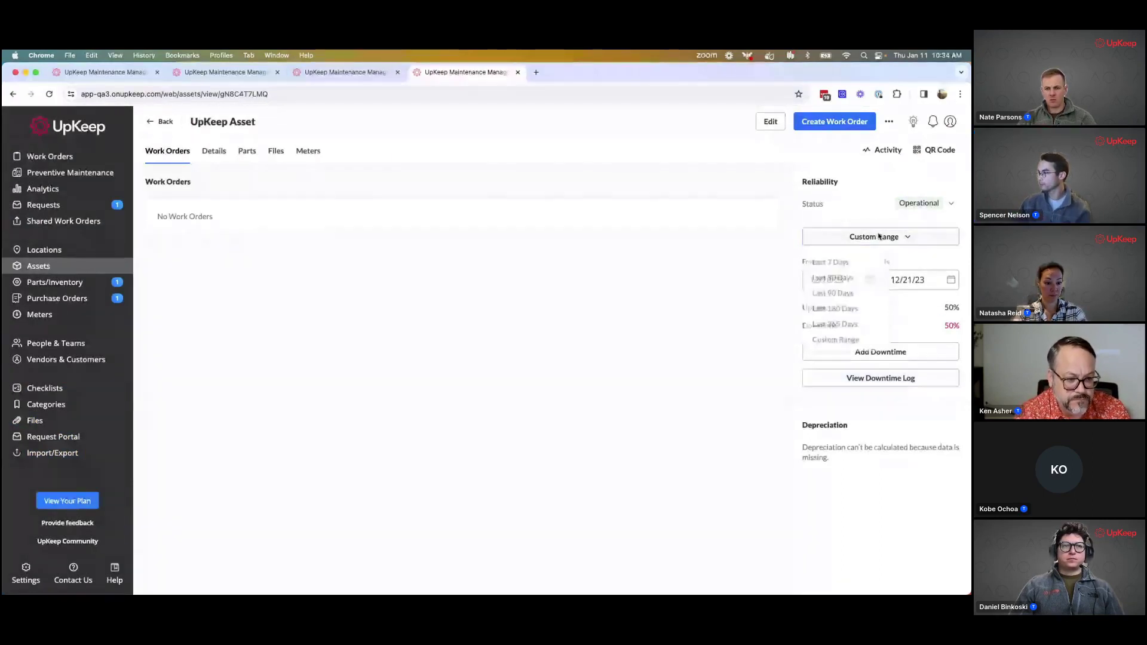
left_click(843, 275)
left_click(872, 238)
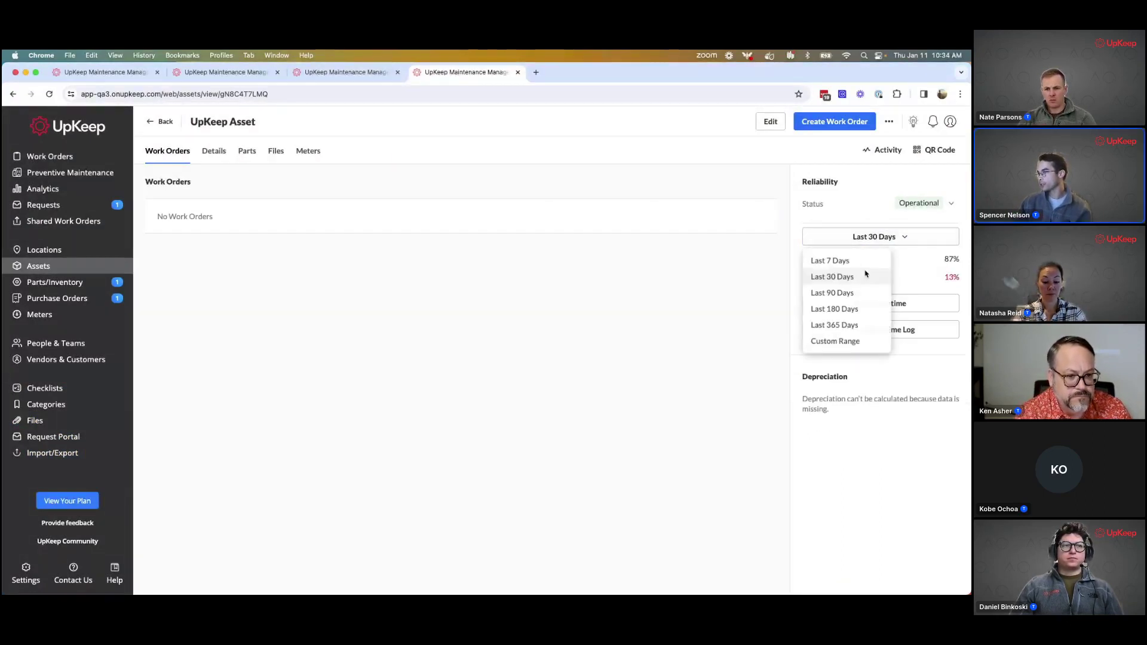
left_click(849, 290)
left_click(863, 243)
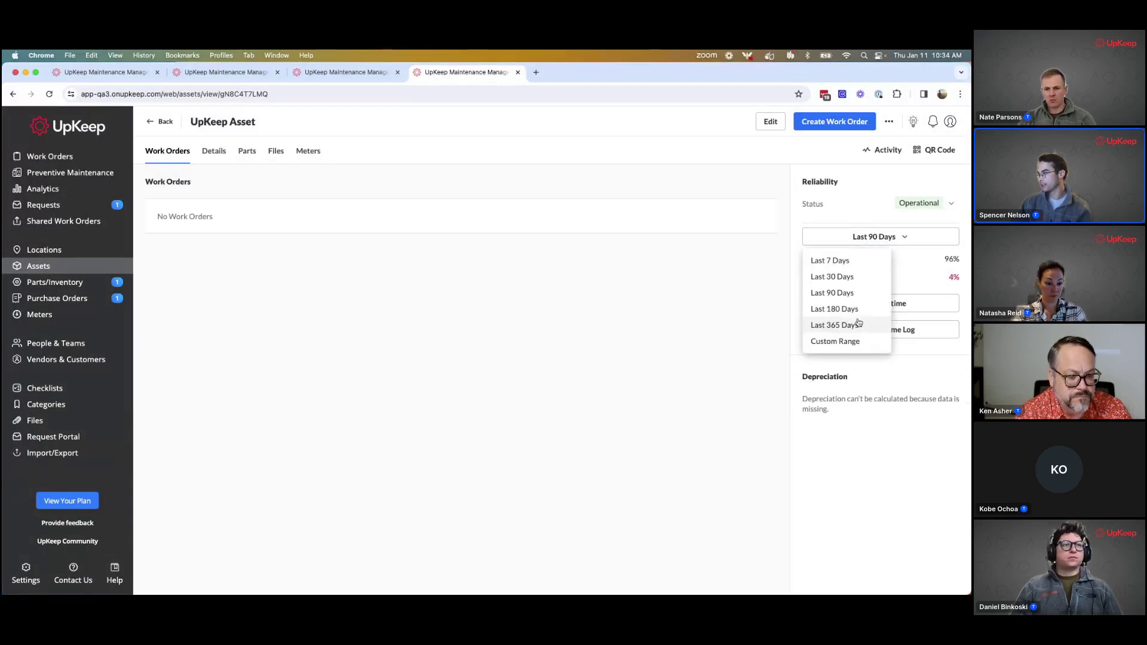
left_click(836, 263)
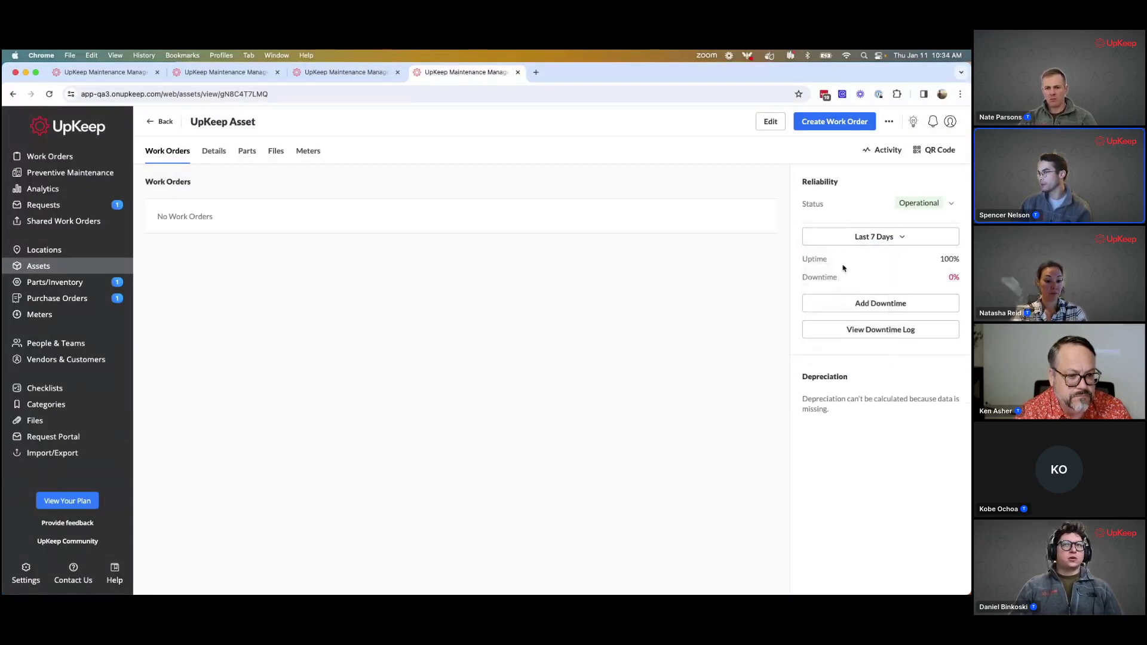